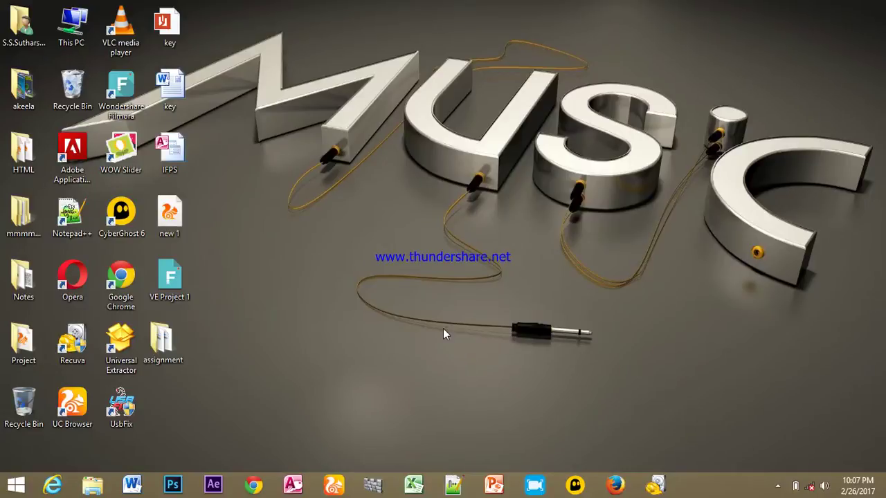
# - Refresh the desktop, then launch Word from the taskbar with a blank Document1
pyautogui.rightClick(431, 155)
pyautogui.click(475, 194)
pyautogui.rightClick(454, 150)
pyautogui.click(490, 188)
pyautogui.click(142, 486)
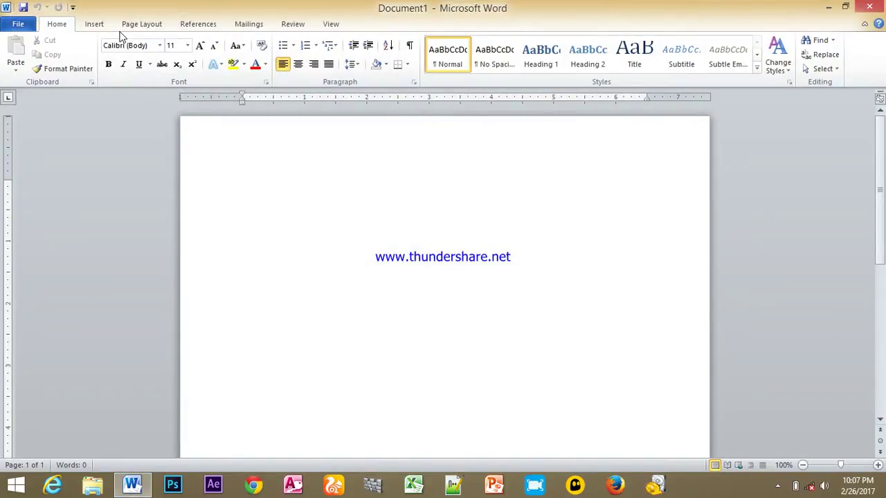
# - On the Insert tab, start inserting a picture from a file
pyautogui.click(94, 23)
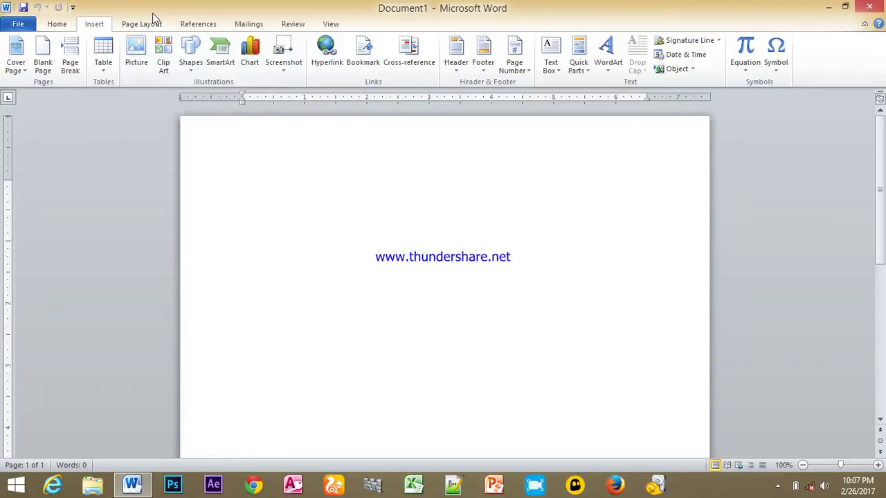
pyautogui.click(135, 48)
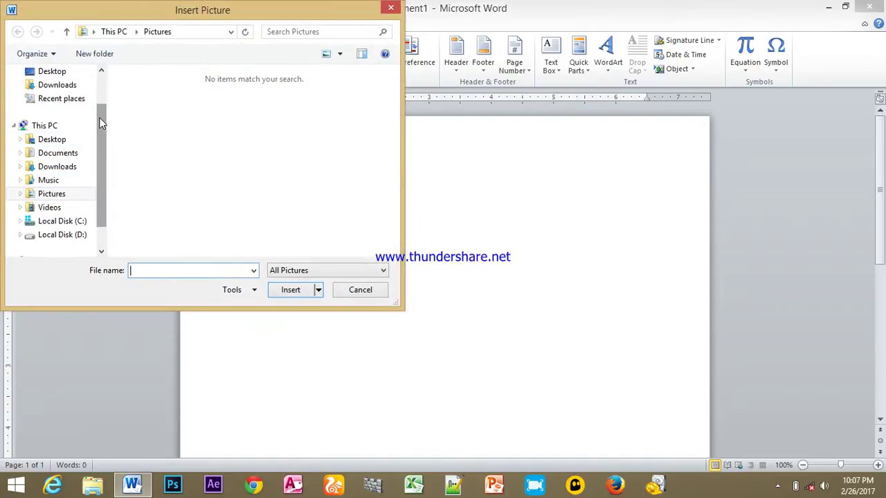
# - Browse to Desktop > Notes > image albam and insert the infographic-web-banner-design-template-29114628 picture
pyautogui.click(62, 139)
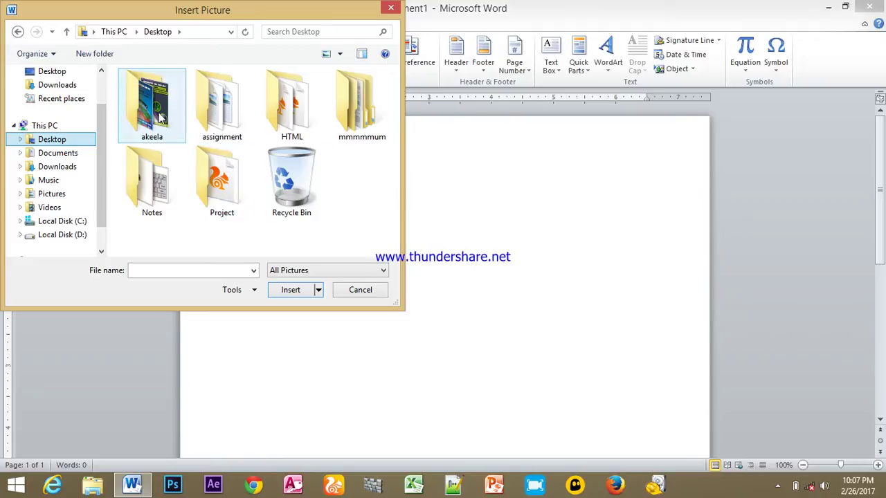
pyautogui.doubleClick(164, 119)
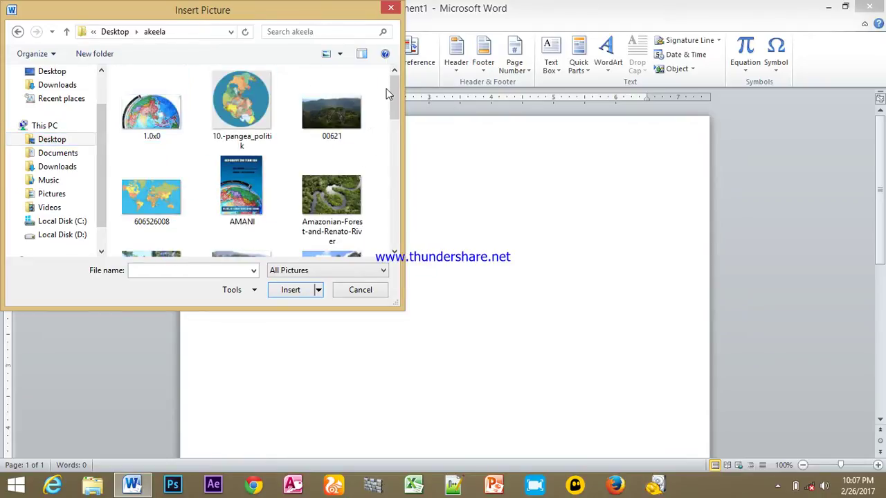
pyautogui.moveTo(391, 92); pyautogui.dragTo(367, 173)
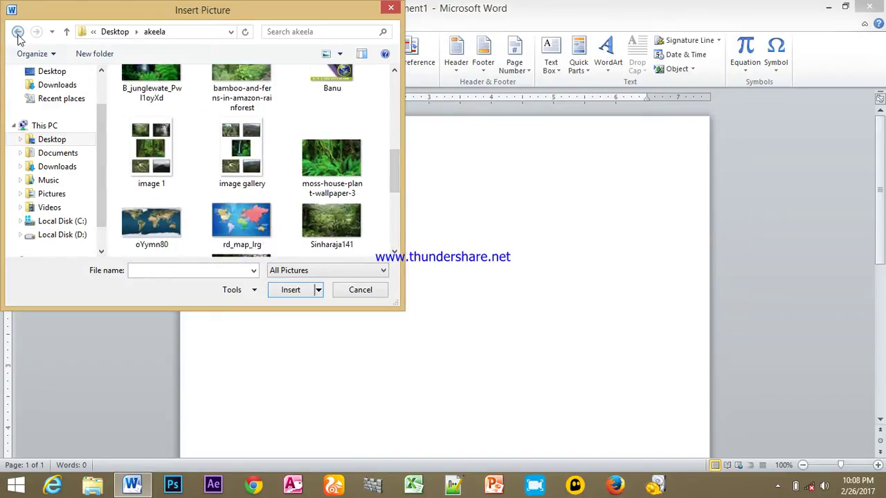
pyautogui.click(18, 32)
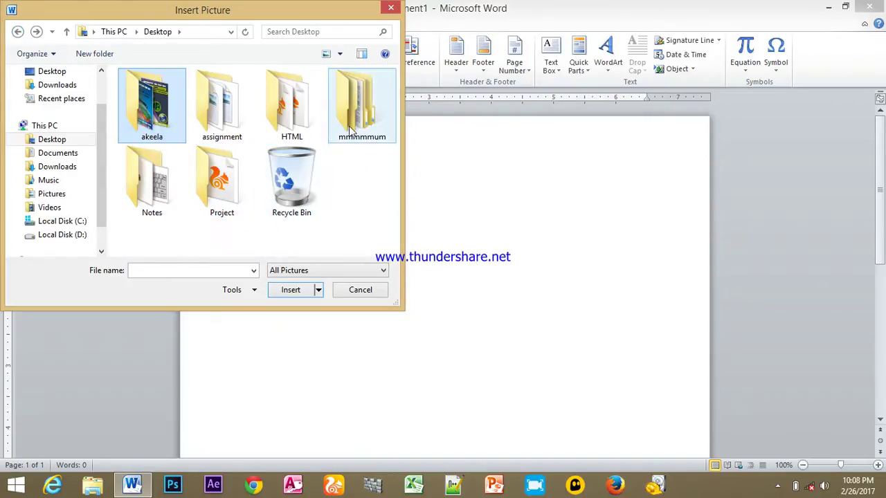
pyautogui.doubleClick(157, 198)
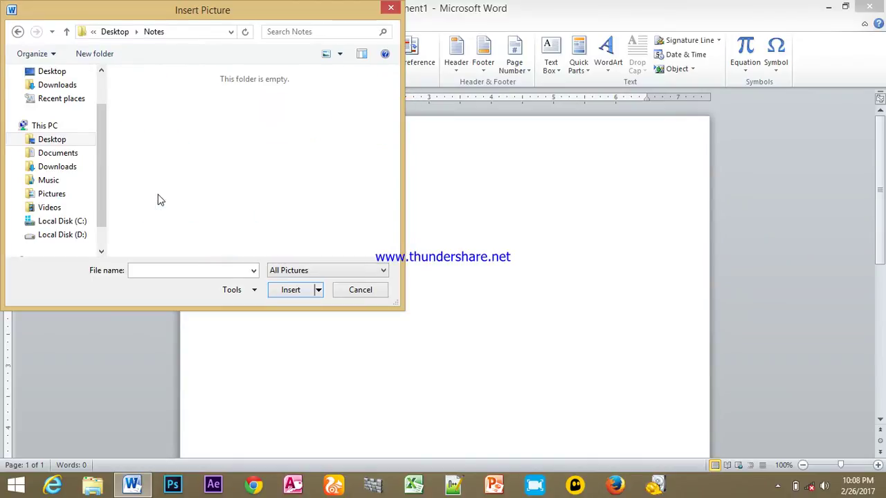
pyautogui.doubleClick(242, 107)
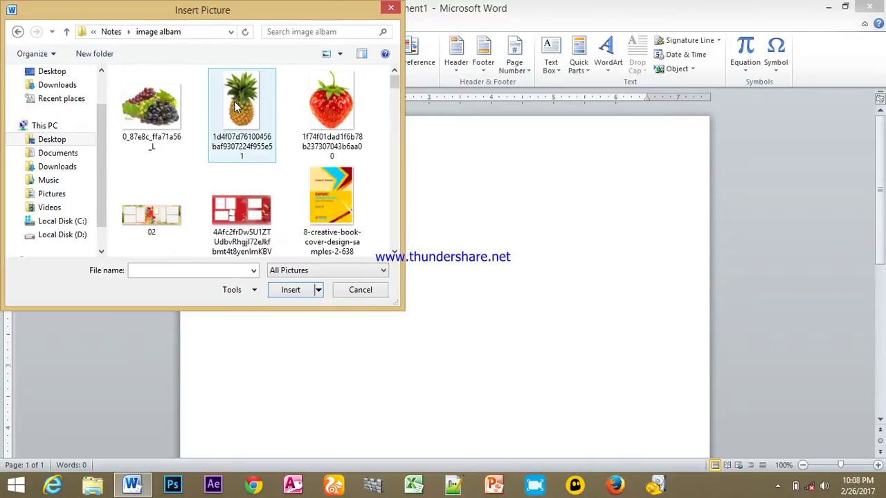
pyautogui.moveTo(399, 77); pyautogui.dragTo(362, 188)
pyautogui.click(157, 156)
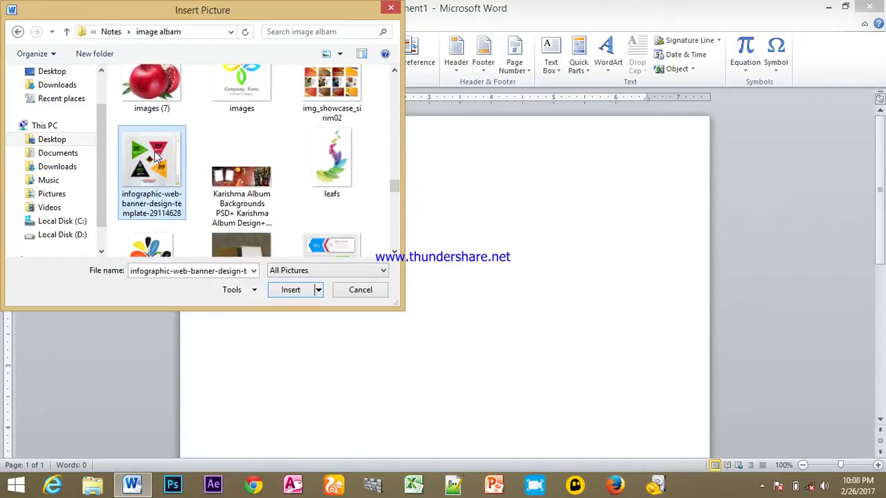
pyautogui.click(291, 290)
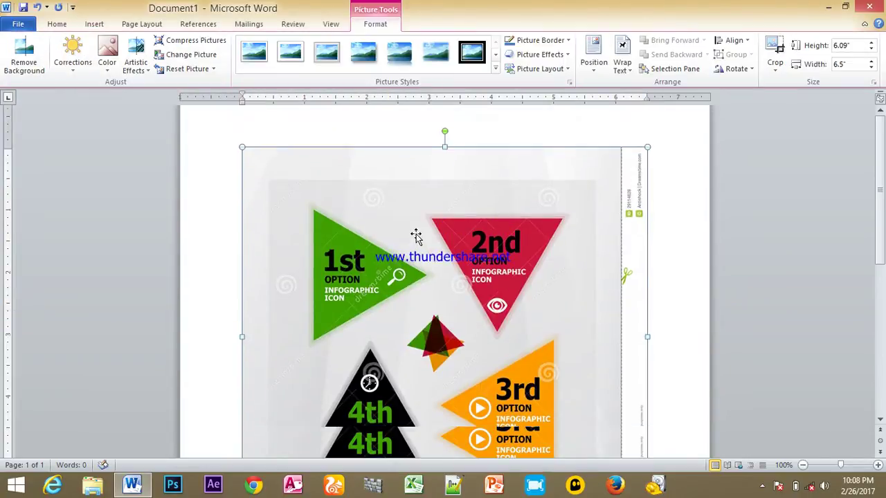
# - Set the page colour to the purple standard colour from Page Layout > Page Color
pyautogui.scroll(-3, 416, 235)
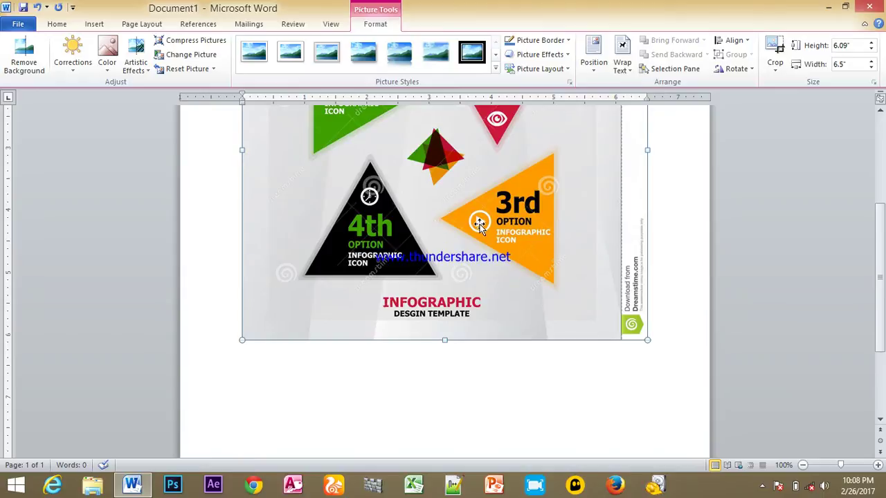
pyautogui.scroll(3, 480, 226)
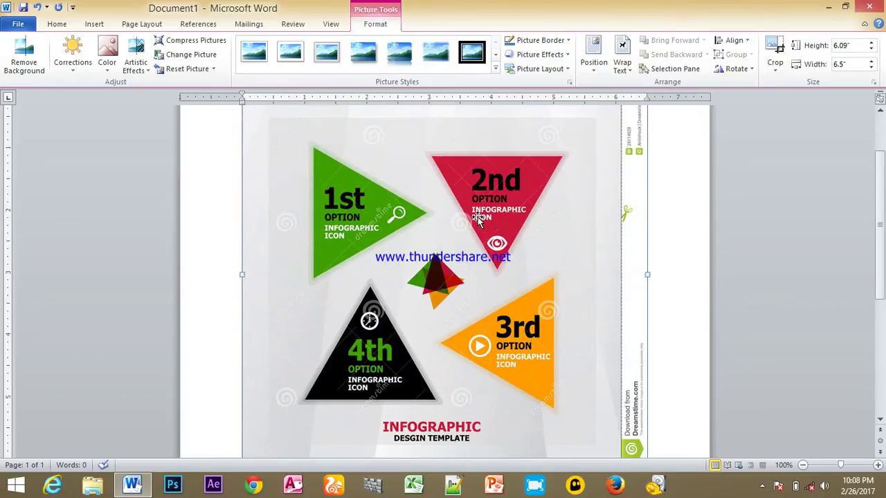
pyautogui.scroll(3, 588, 233)
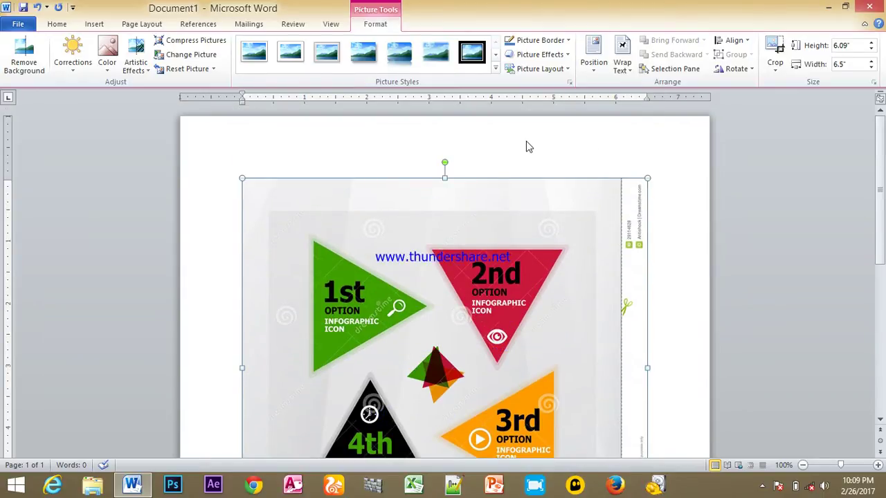
pyautogui.click(155, 25)
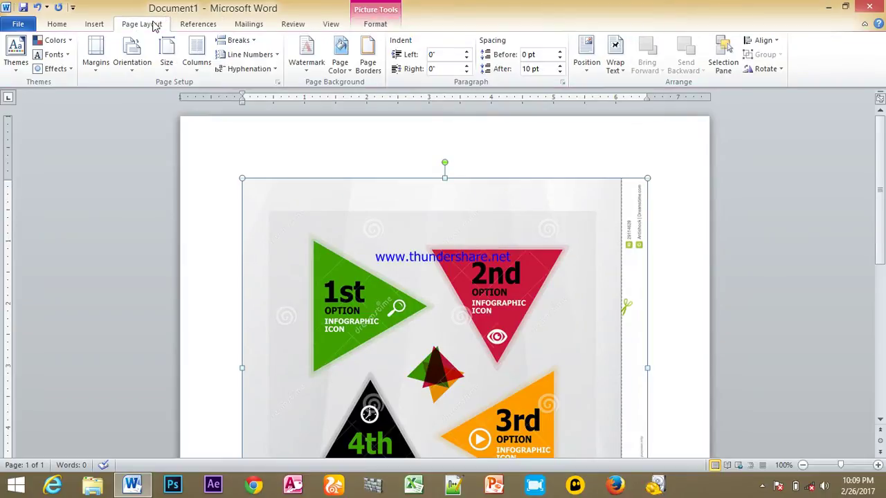
pyautogui.click(343, 66)
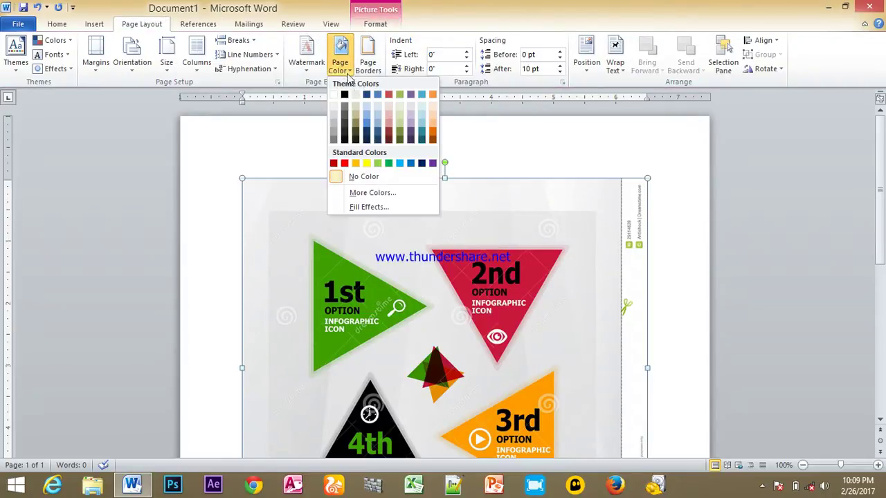
pyautogui.click(433, 164)
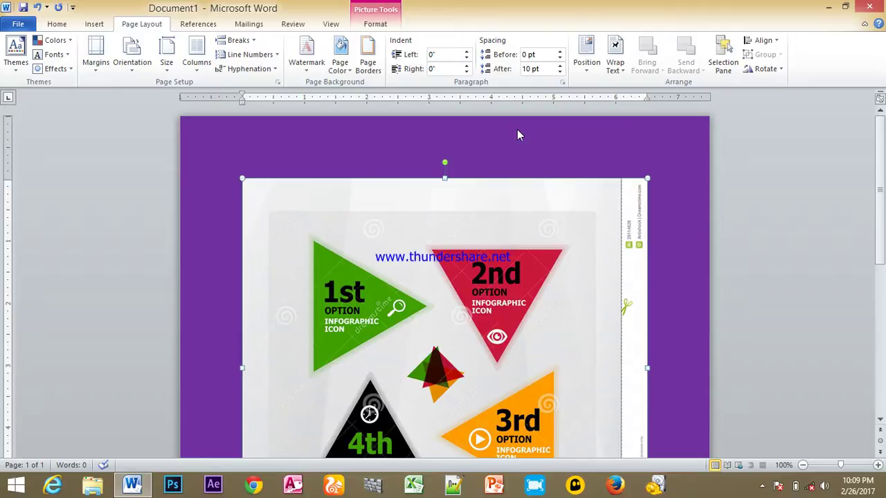
# - Bring up the Picture Tools Format options for the inserted infographic picture
pyautogui.scroll(-6, 517, 135)
pyautogui.scroll(2, 485, 159)
pyautogui.scroll(4, 478, 171)
pyautogui.click(376, 27)
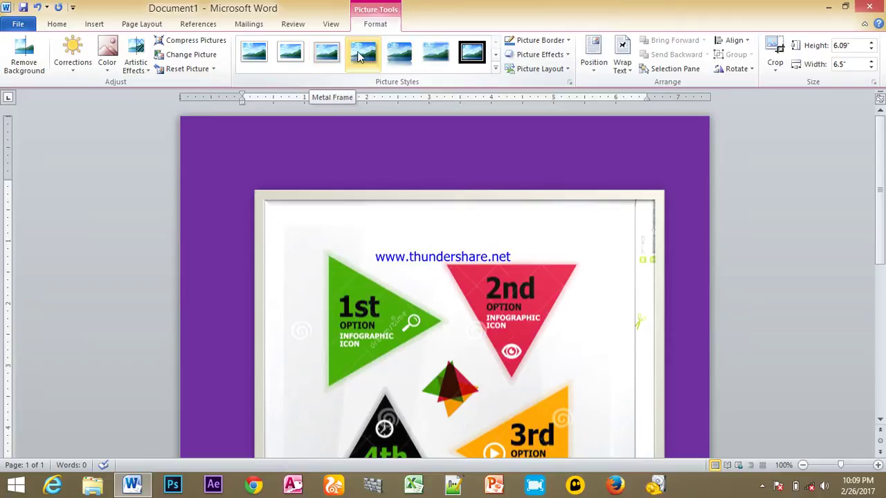
# - Look through the full picture styles gallery, closing it without applying a style
pyautogui.click(495, 69)
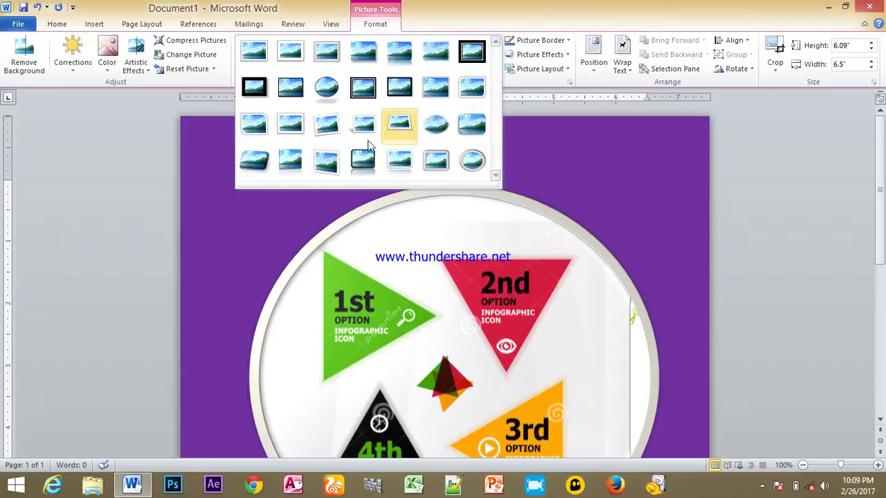
pyautogui.press('Escape')
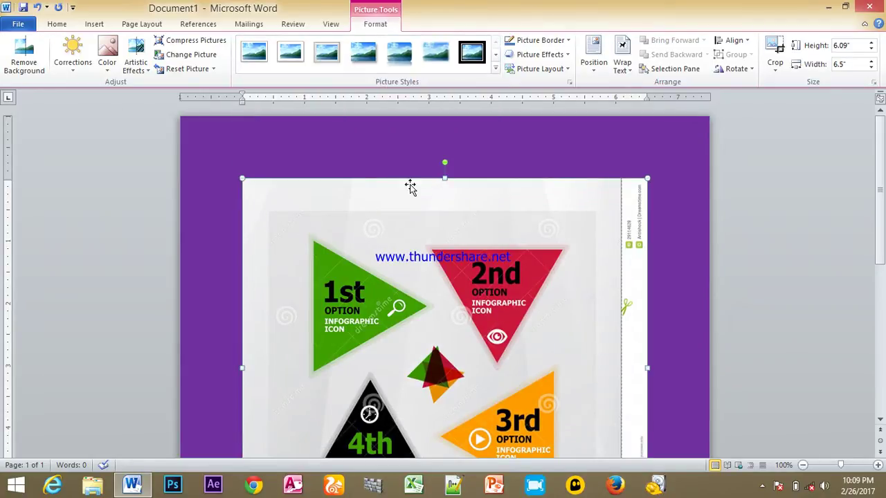
pyautogui.scroll(-5, 419, 239)
pyautogui.scroll(-2, 419, 239)
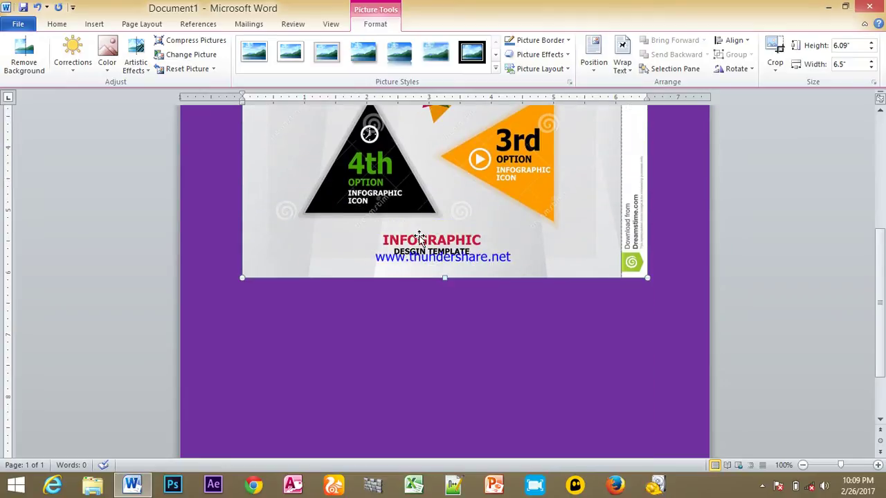
pyautogui.scroll(7, 415, 233)
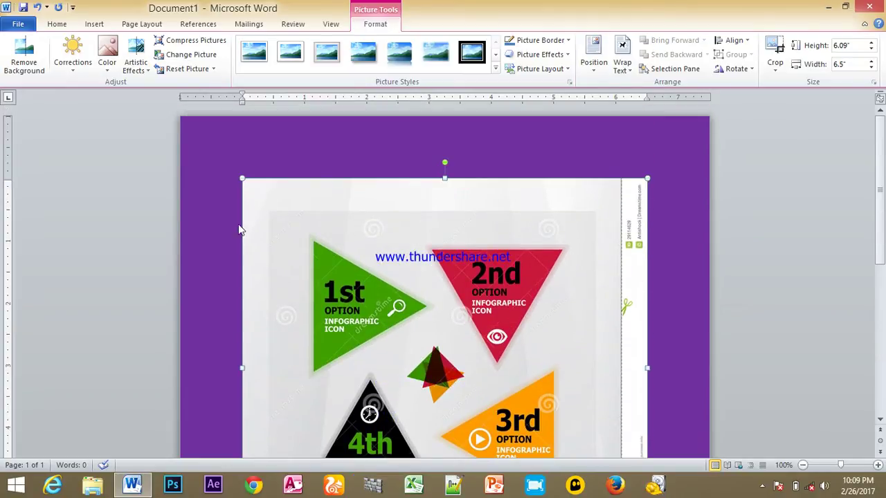
# - Start Remove Background on the infographic picture
pyautogui.scroll(-3, 469, 255)
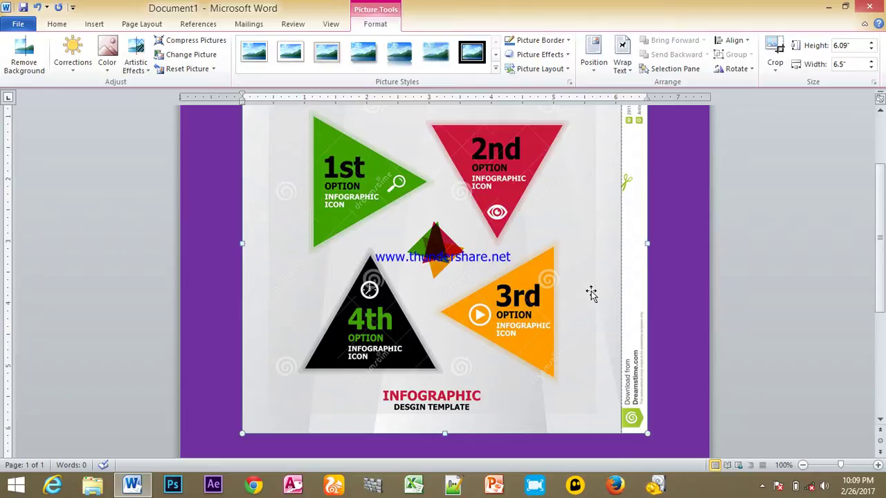
pyautogui.scroll(3, 524, 276)
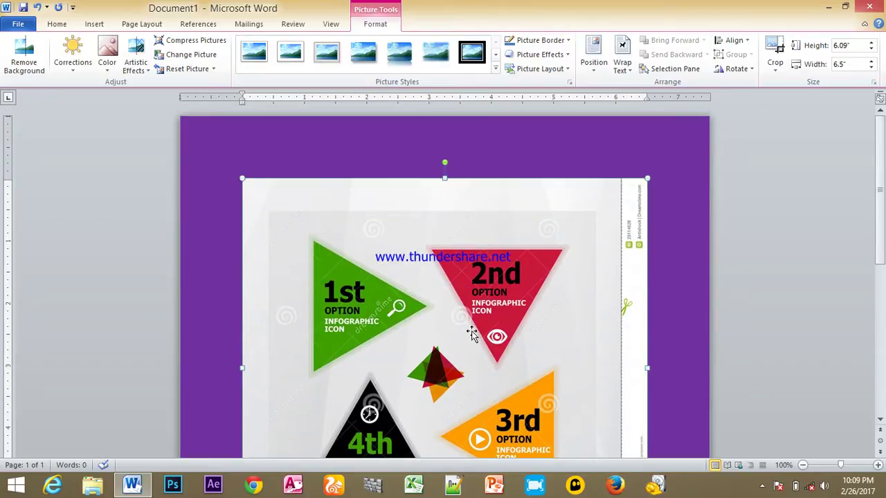
pyautogui.scroll(-3, 471, 333)
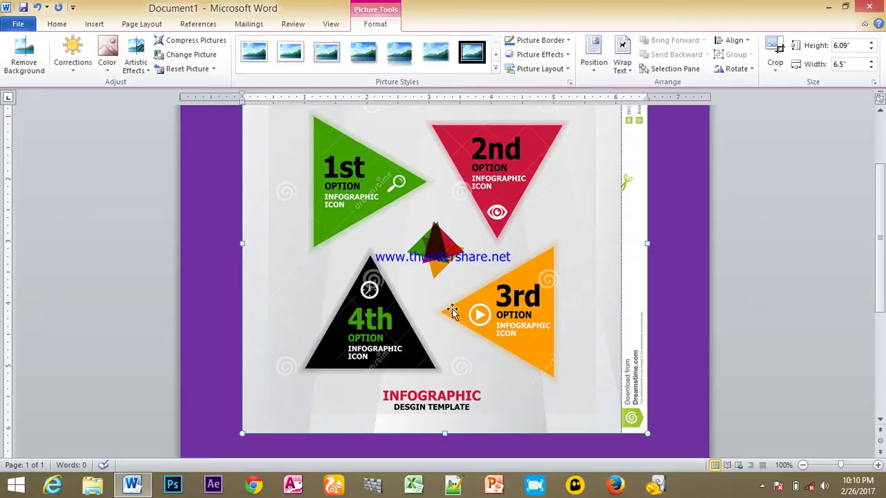
pyautogui.scroll(2, 451, 310)
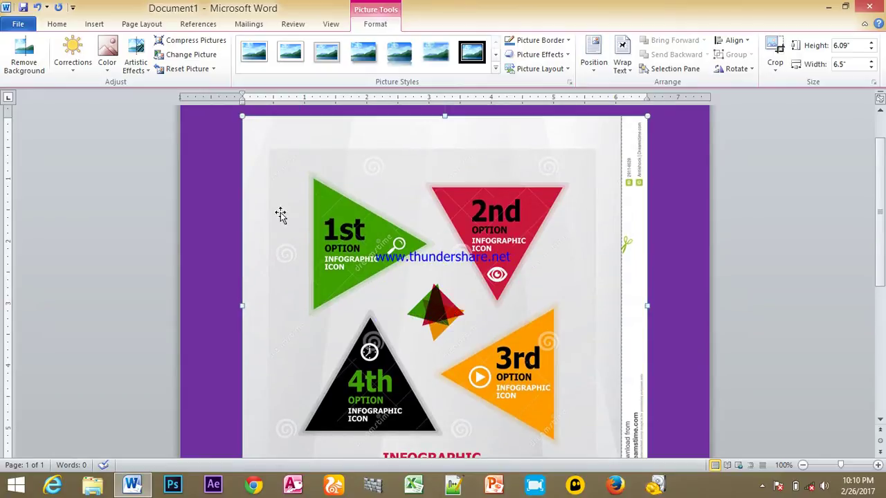
pyautogui.click(19, 64)
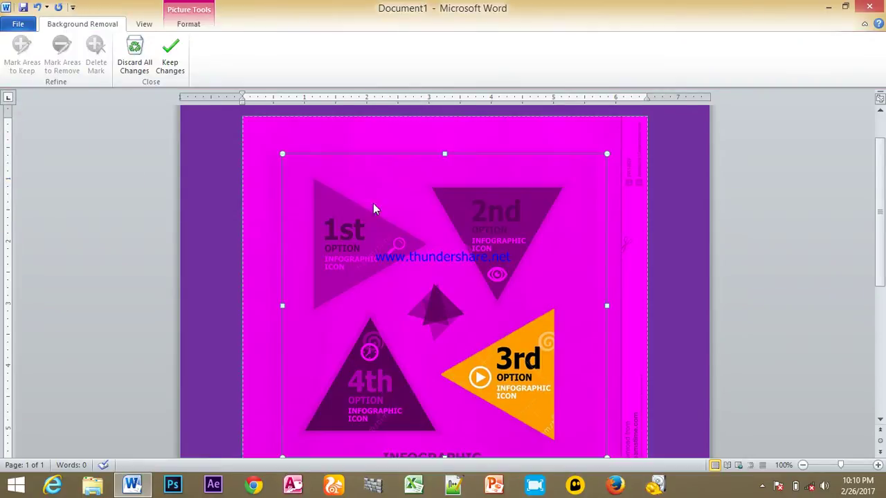
pyautogui.scroll(-3, 571, 331)
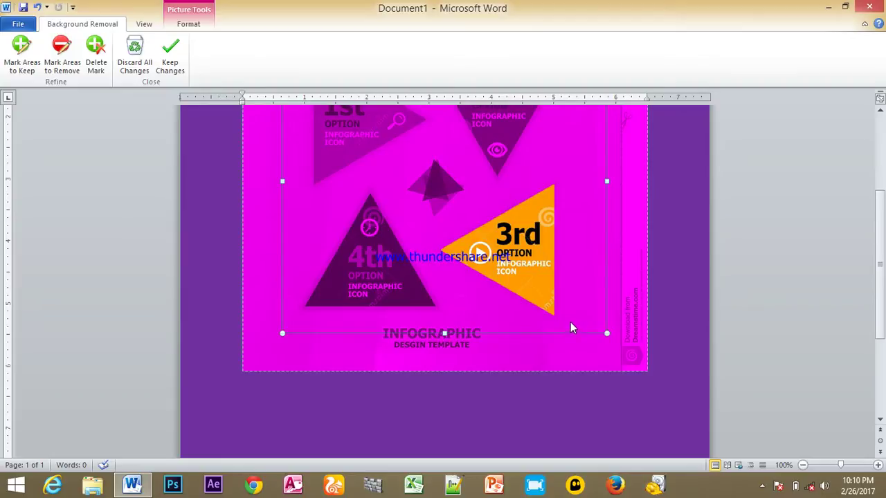
pyautogui.scroll(5, 605, 336)
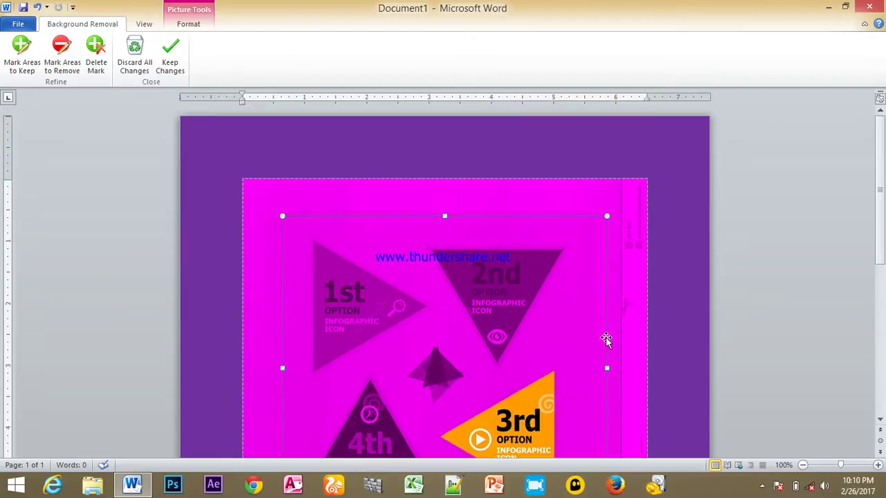
pyautogui.moveTo(279, 215); pyautogui.dragTo(242, 177)
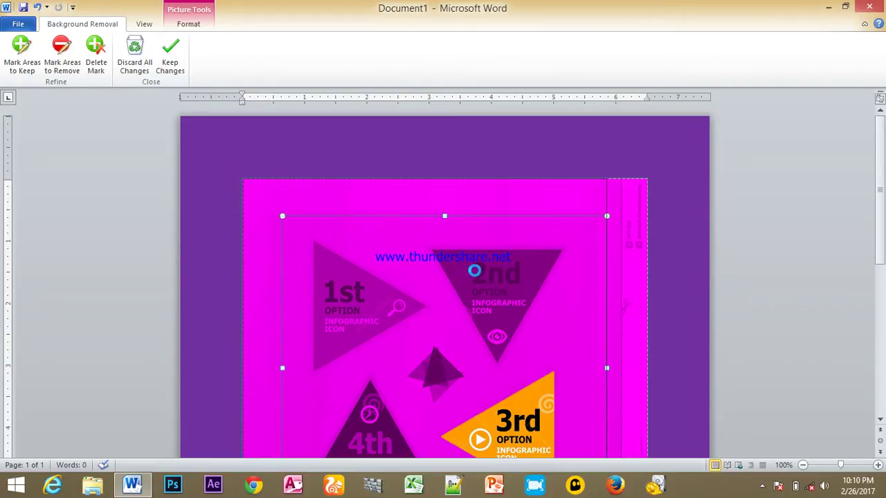
pyautogui.scroll(-7, 475, 271)
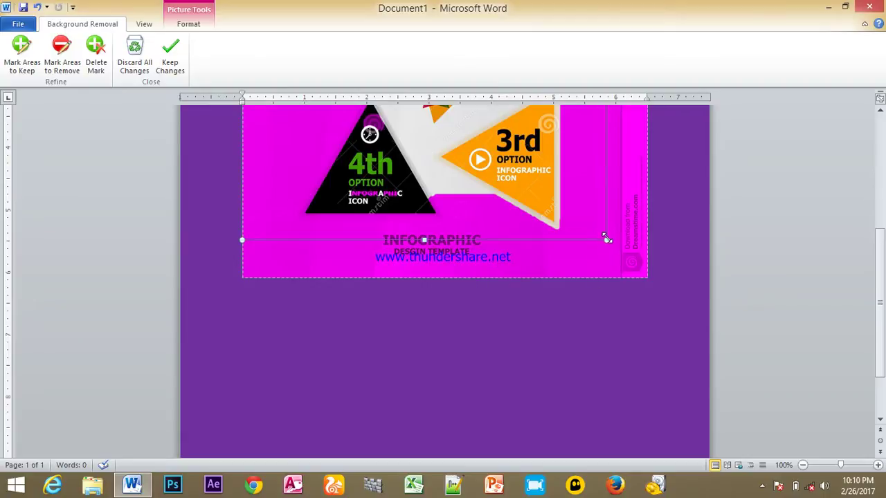
pyautogui.moveTo(633, 258); pyautogui.dragTo(646, 270)
pyautogui.moveTo(648, 278); pyautogui.dragTo(646, 275)
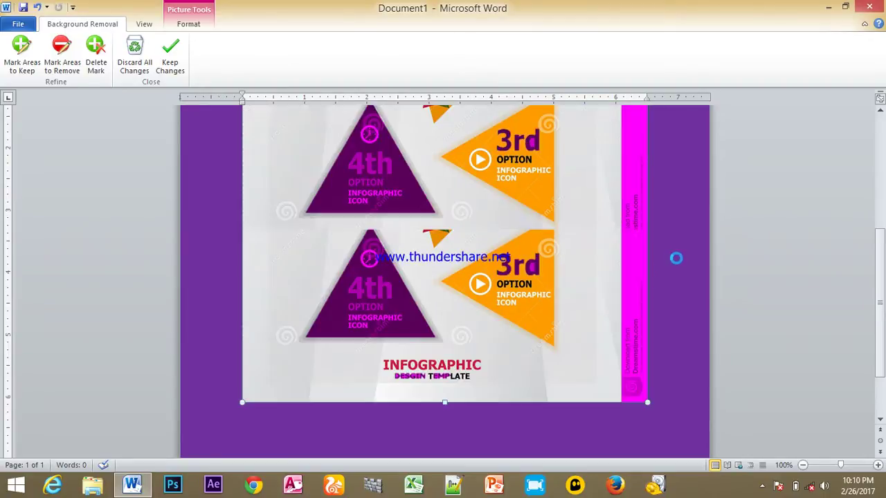
pyautogui.scroll(5, 646, 257)
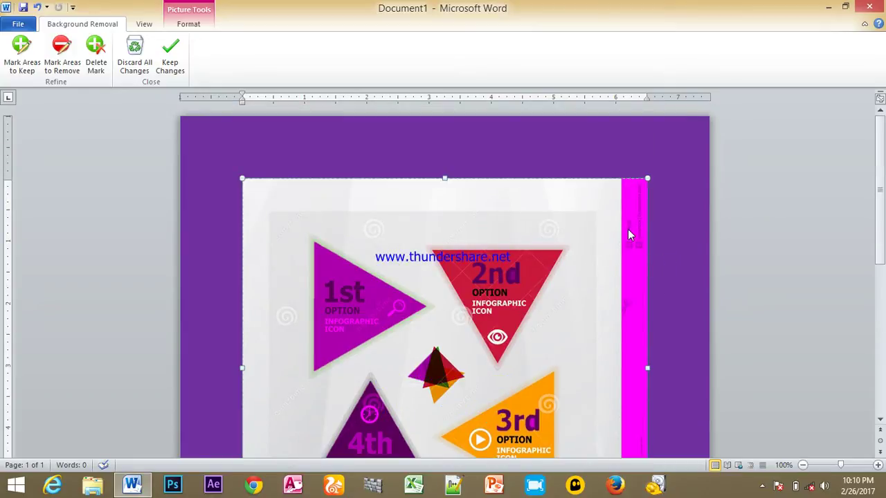
pyautogui.scroll(-3, 628, 234)
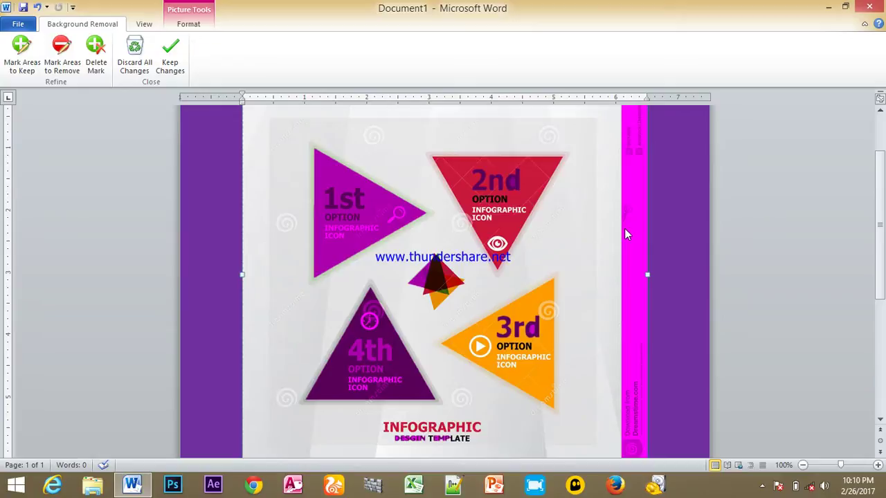
pyautogui.click(64, 50)
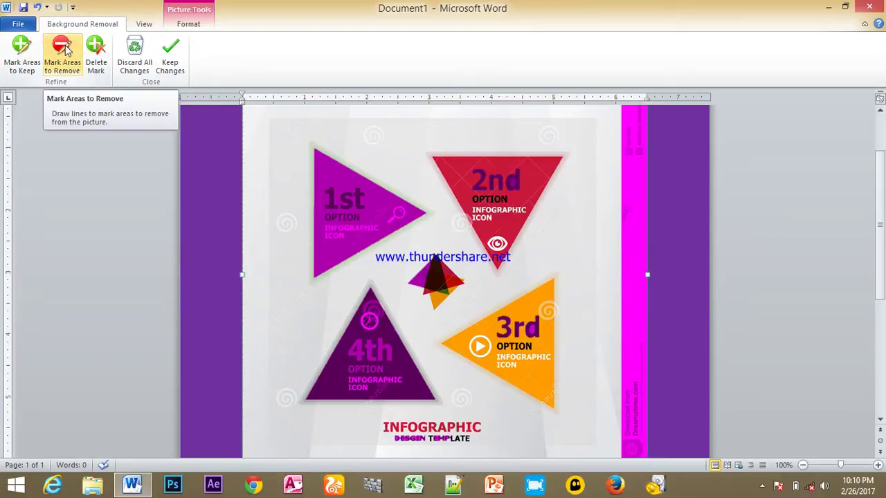
pyautogui.click(25, 54)
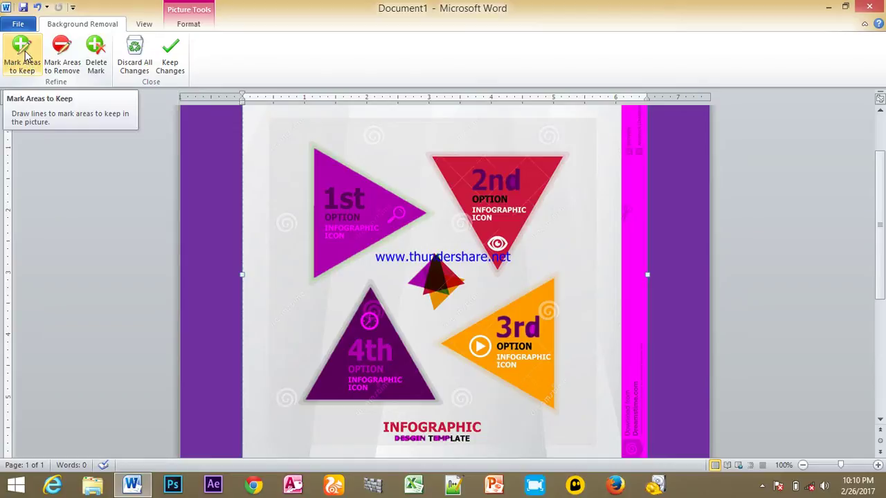
pyautogui.click(61, 59)
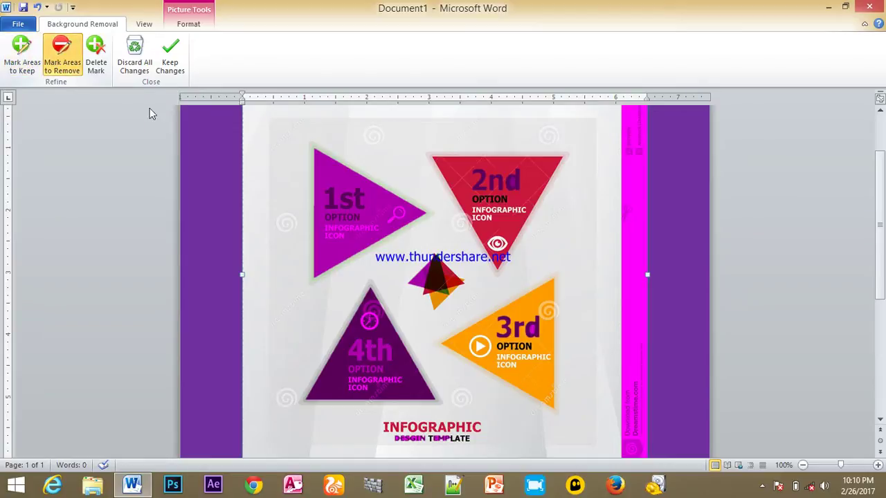
pyautogui.scroll(1, 398, 197)
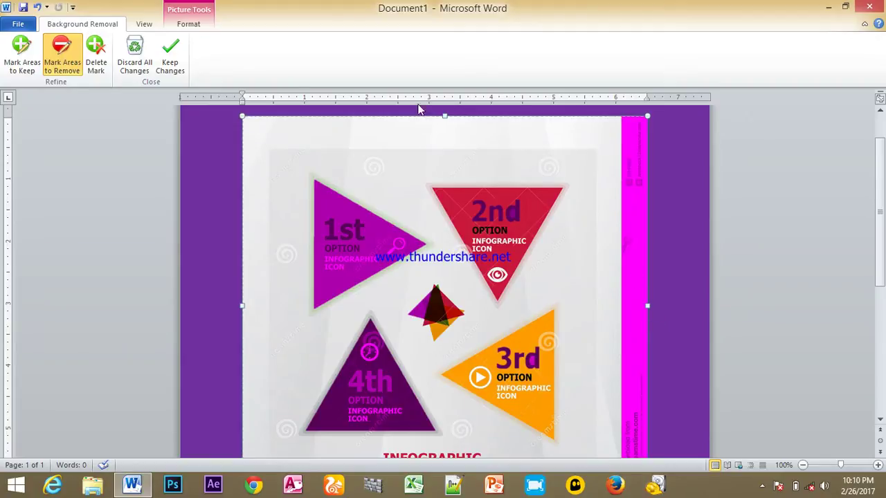
pyautogui.scroll(-7, 480, 154)
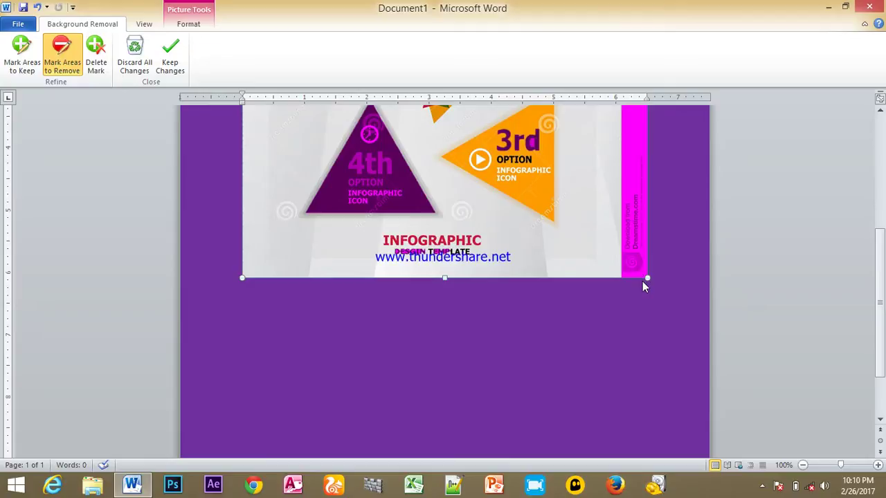
pyautogui.moveTo(475, 257); pyautogui.dragTo(340, 238)
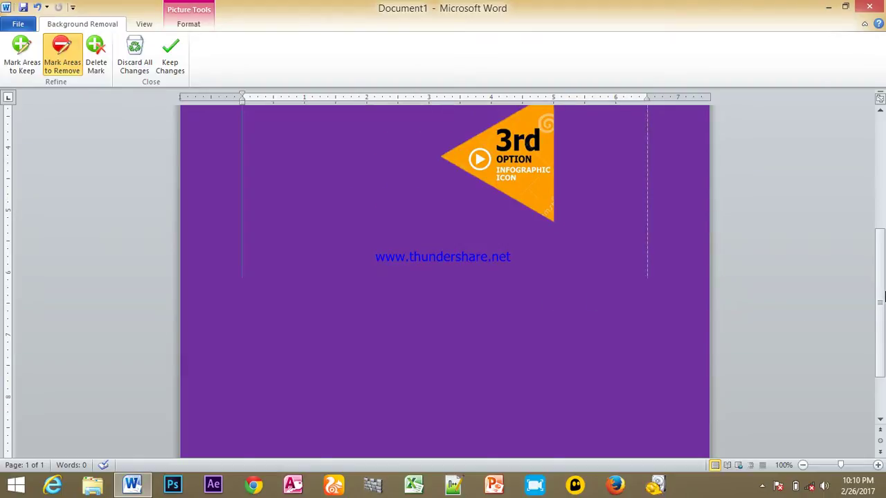
pyautogui.press('Escape')
pyautogui.scroll(-2, 536, 239)
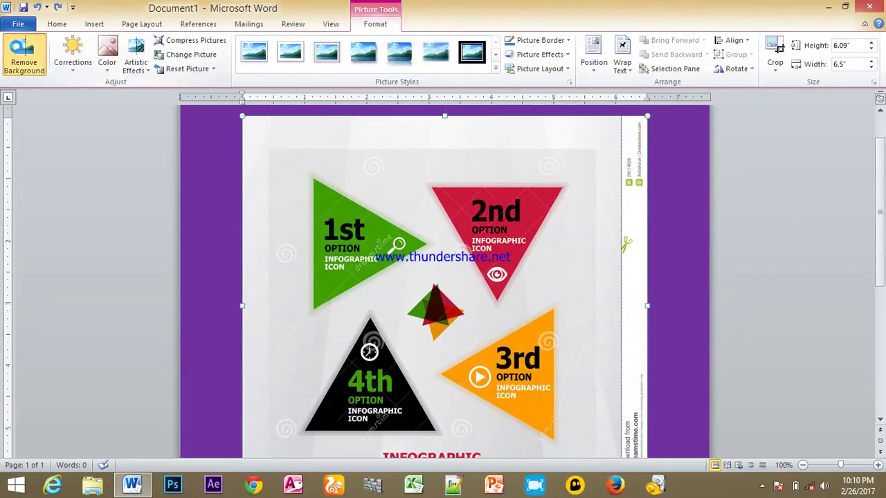
pyautogui.click(23, 56)
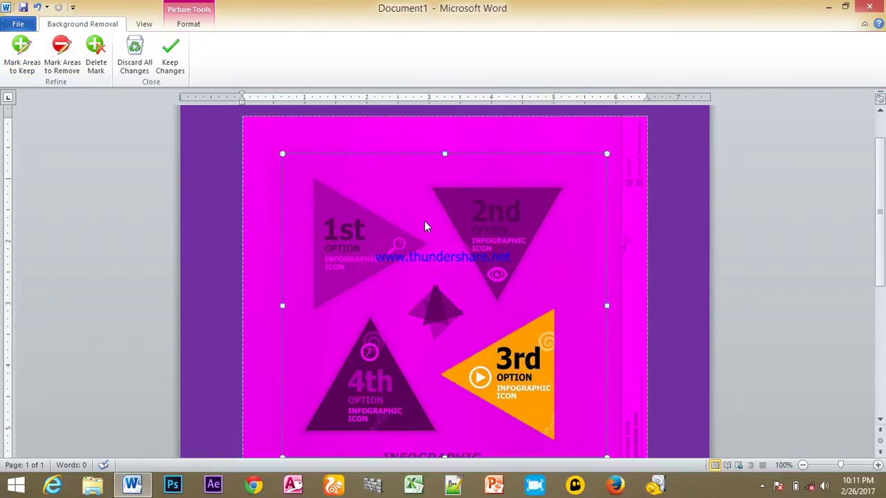
pyautogui.scroll(-5, 637, 290)
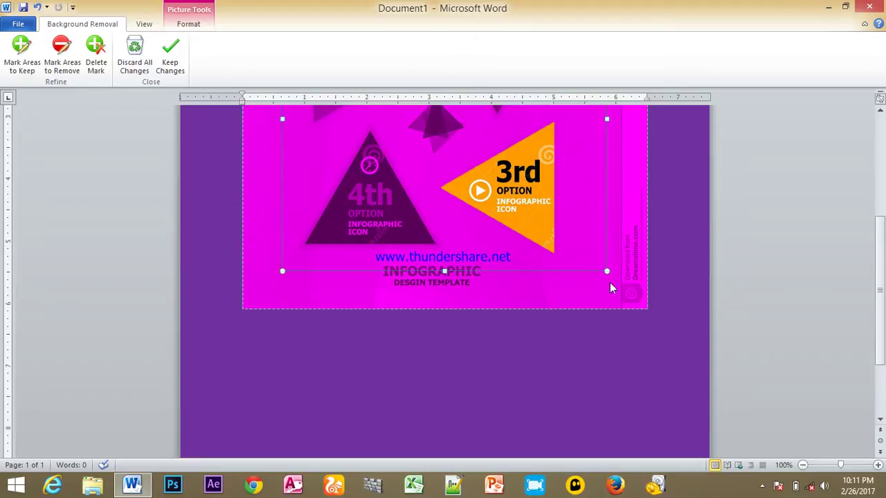
pyautogui.scroll(6, 616, 281)
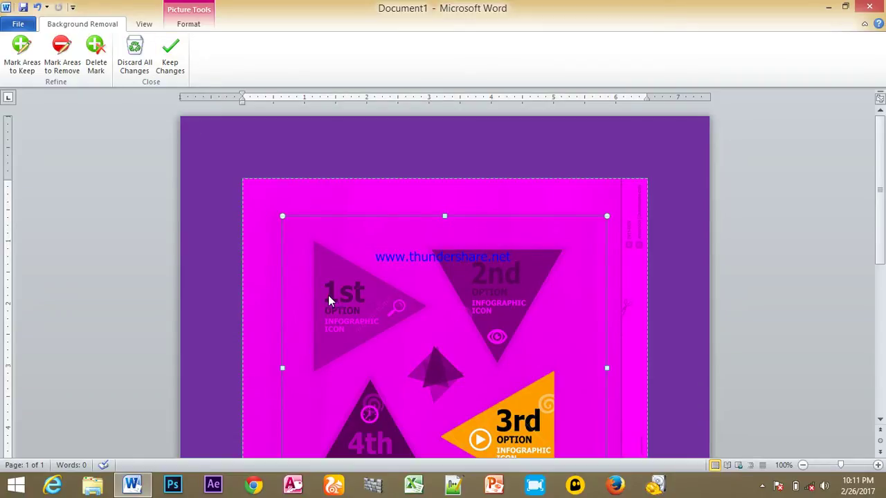
pyautogui.scroll(-7, 335, 277)
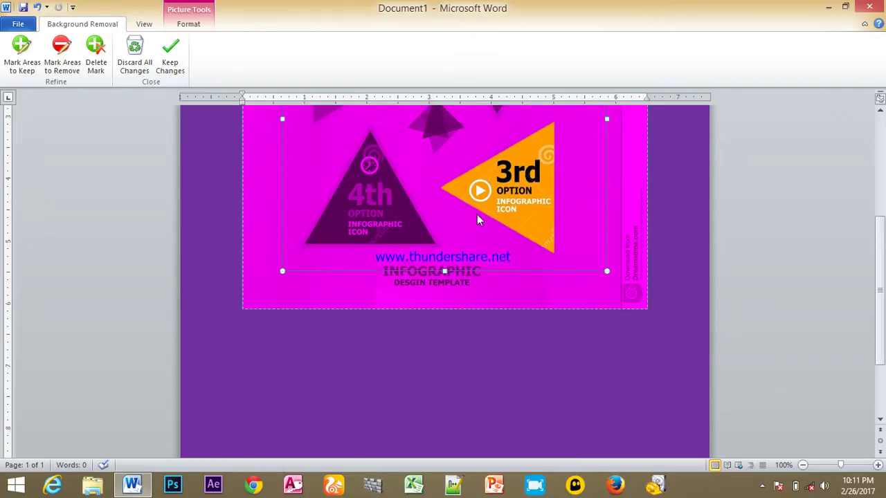
pyautogui.click(173, 54)
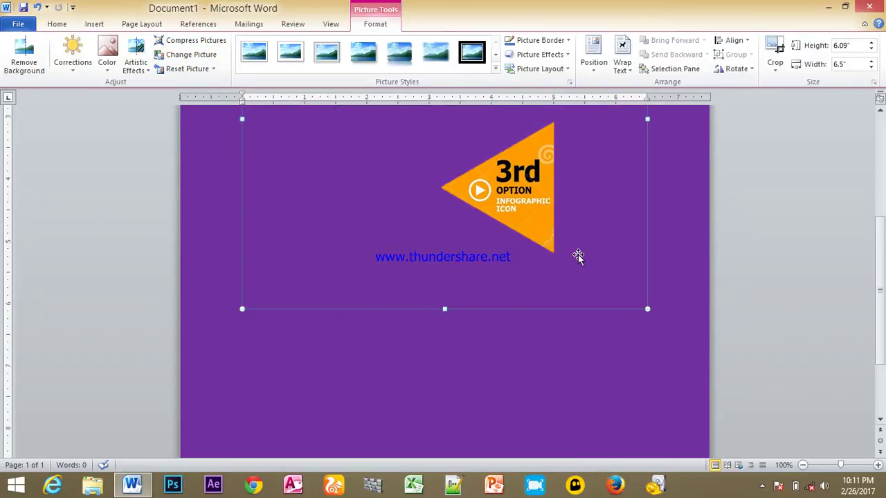
pyautogui.scroll(4, 564, 251)
pyautogui.scroll(3, 513, 260)
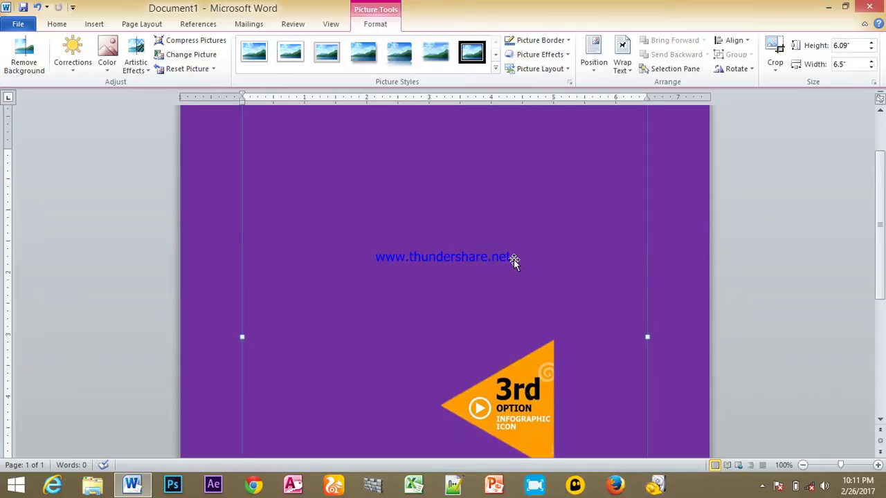
pyautogui.scroll(-4, 515, 259)
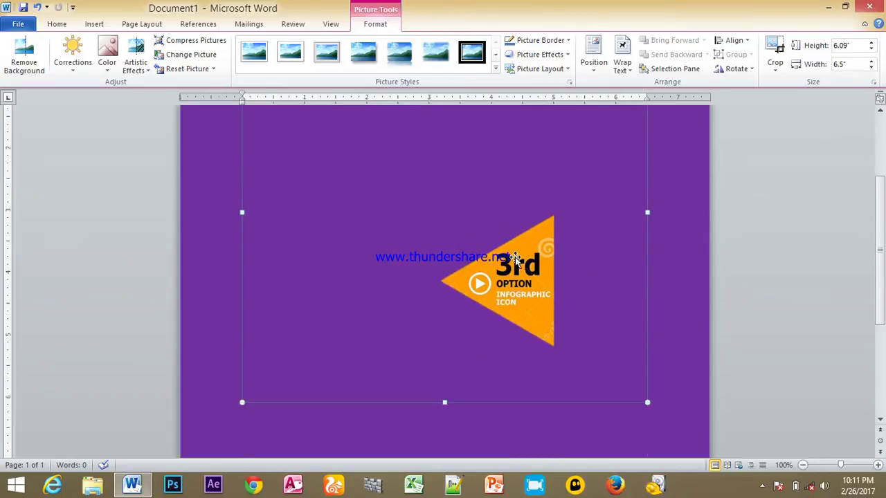
pyautogui.hotkey('ctrl', 'z')
pyautogui.scroll(2, 511, 280)
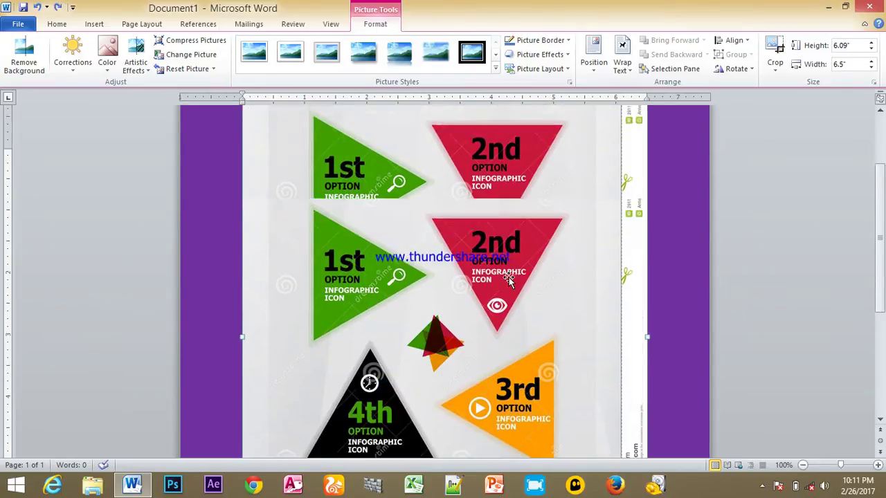
pyautogui.click(25, 52)
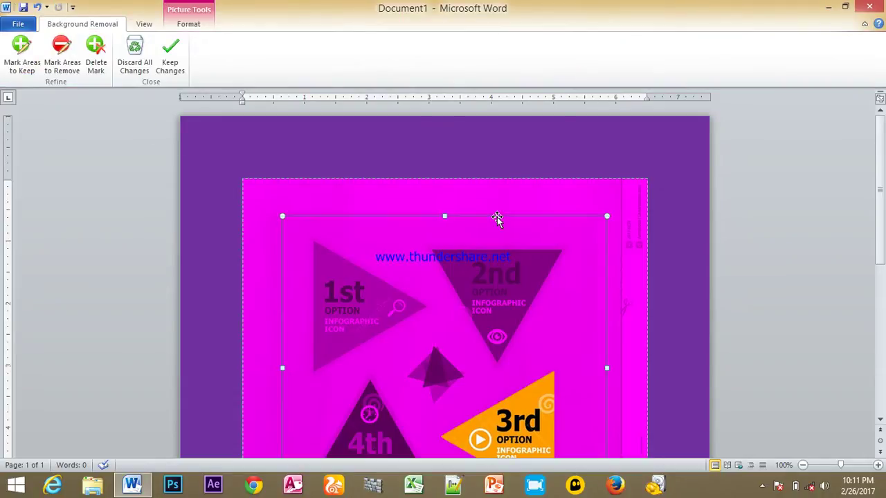
# - Switch on Mark Areas to Keep for the picture's background removal
pyautogui.scroll(-5, 497, 218)
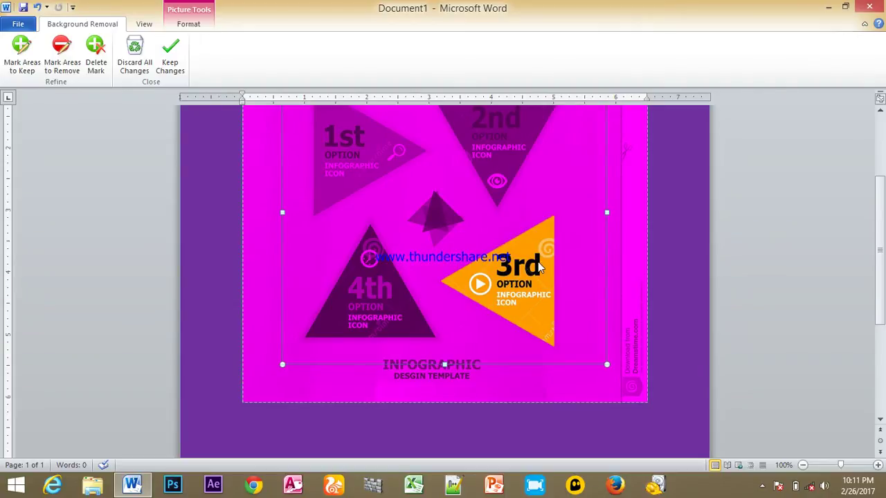
pyautogui.scroll(5, 539, 268)
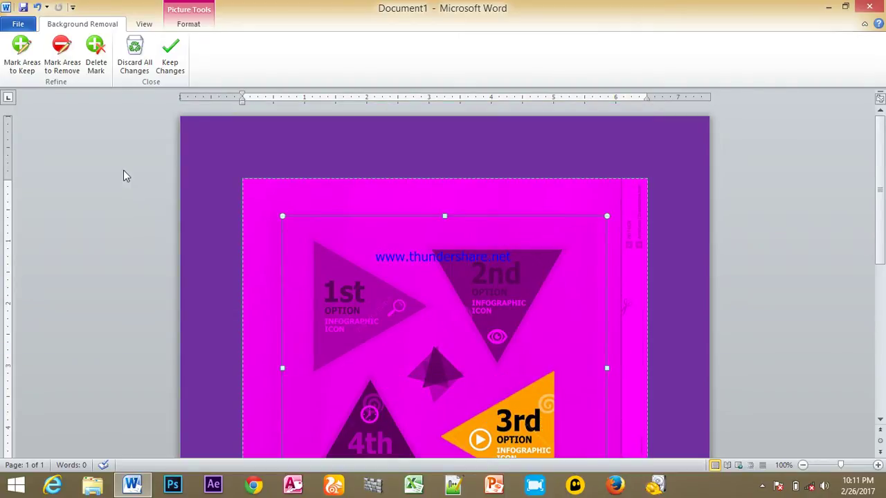
pyautogui.click(25, 47)
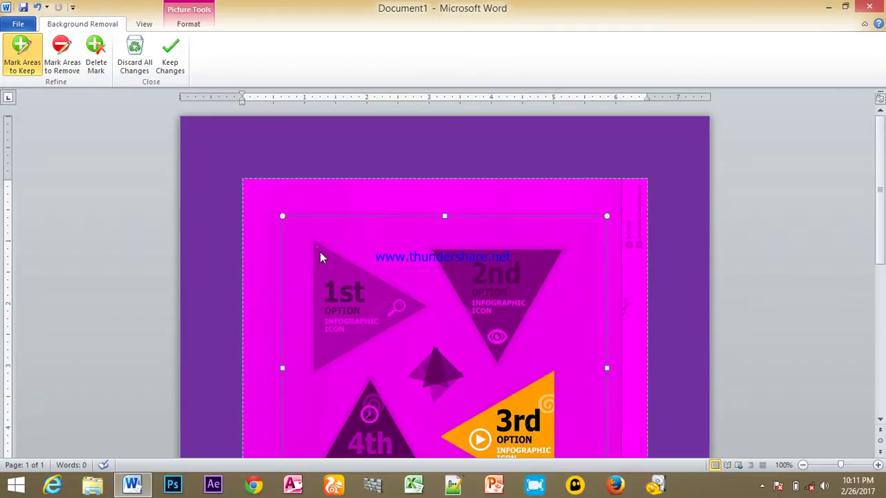
# - Mark the 1st and 2nd triangles, their INFOGRAPHIC text, eye and magnifier icons as kept
pyautogui.moveTo(347, 312); pyautogui.dragTo(348, 312)
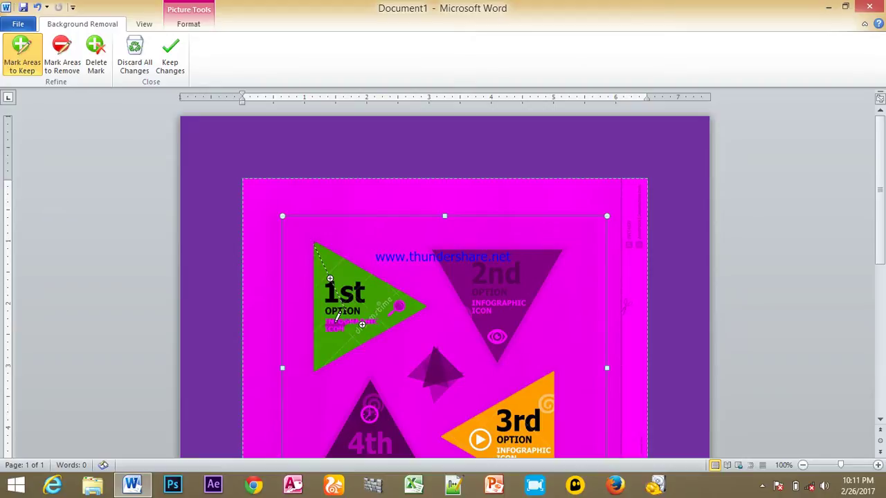
pyautogui.moveTo(339, 323)
pyautogui.mouseDown()
pyautogui.moveTo(362, 324)
pyautogui.moveTo(339, 323)
pyautogui.mouseUp()
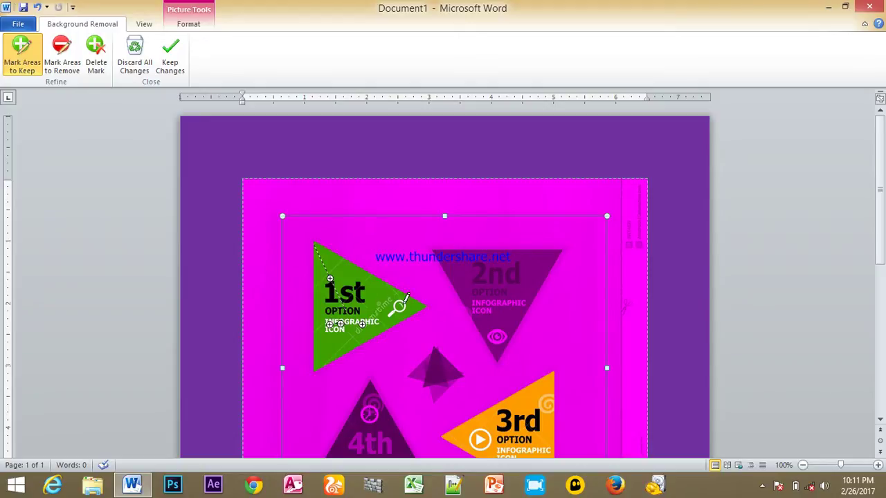
pyautogui.moveTo(507, 316); pyautogui.dragTo(507, 317)
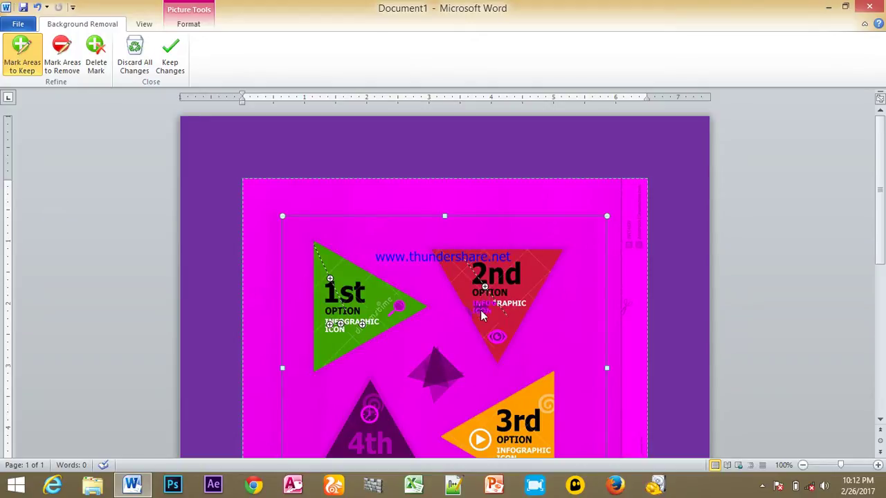
pyautogui.click(479, 305)
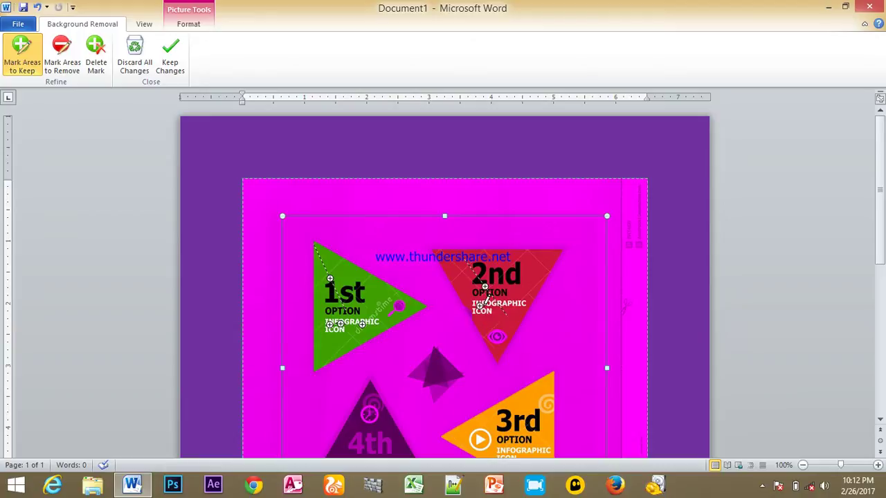
pyautogui.click(497, 338)
pyautogui.click(385, 310)
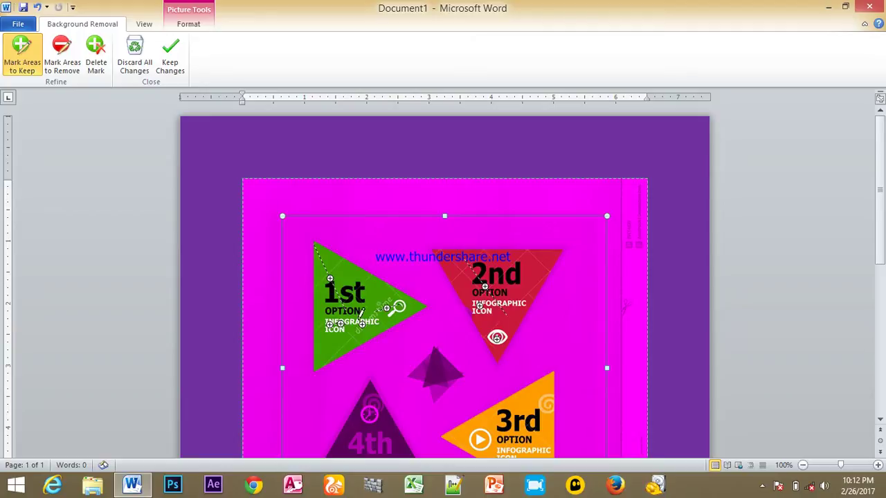
# - Keep the remaining 2nd-triangle text and the black 4th triangle
pyautogui.scroll(-3, 377, 304)
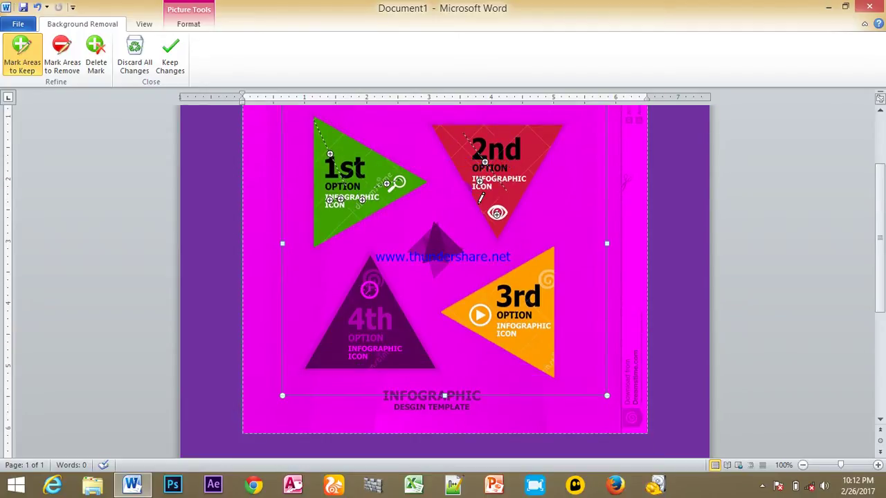
pyautogui.click(480, 205)
pyautogui.scroll(3, 481, 207)
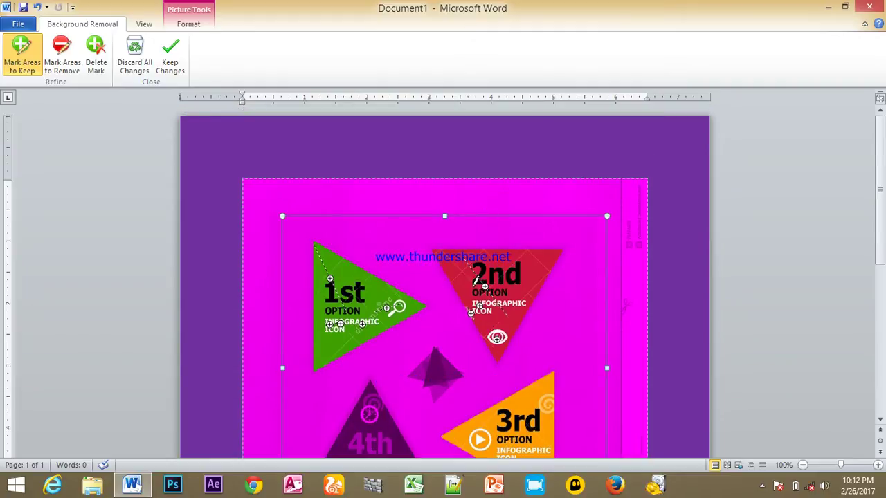
pyautogui.scroll(-6, 472, 311)
pyautogui.scroll(2, 472, 293)
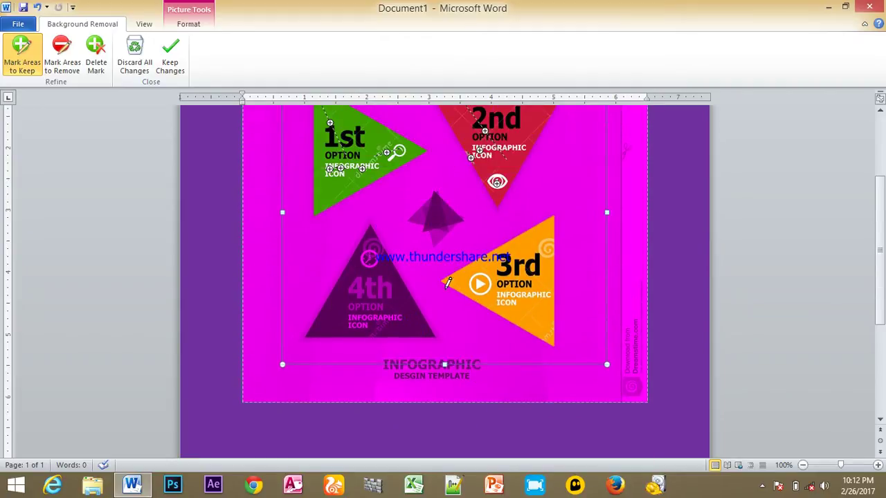
pyautogui.moveTo(386, 287); pyautogui.dragTo(390, 317)
pyautogui.scroll(3, 380, 277)
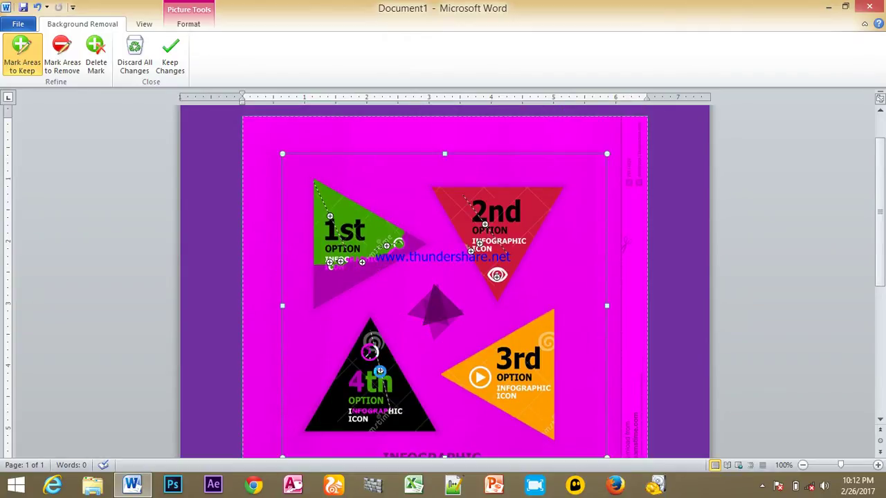
# - Keep more of the 4th triangle, the small central triangle and the whole 1st triangle
pyautogui.moveTo(366, 359)
pyautogui.mouseDown()
pyautogui.moveTo(355, 381)
pyautogui.moveTo(392, 415)
pyautogui.mouseUp()
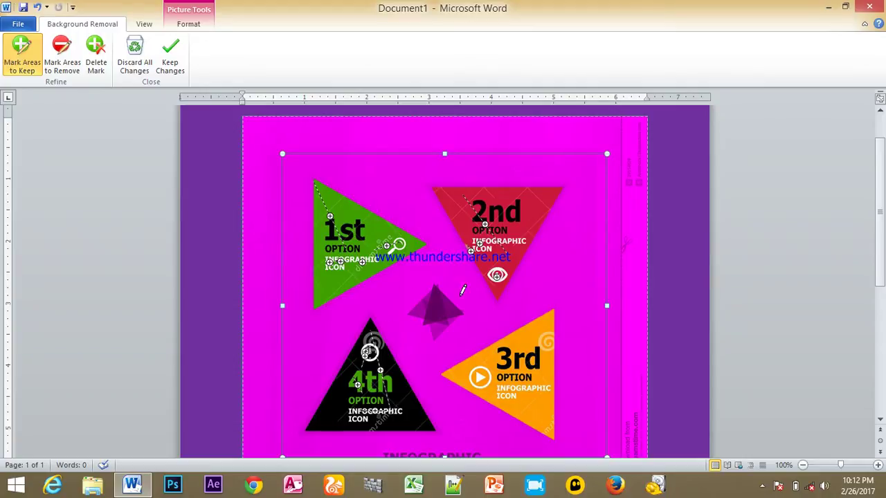
pyautogui.scroll(-3, 462, 297)
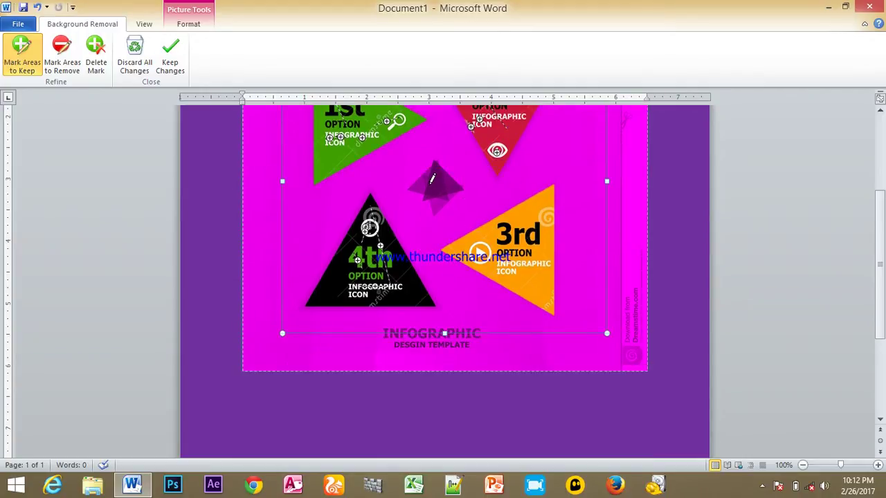
pyautogui.moveTo(430, 179); pyautogui.dragTo(440, 199)
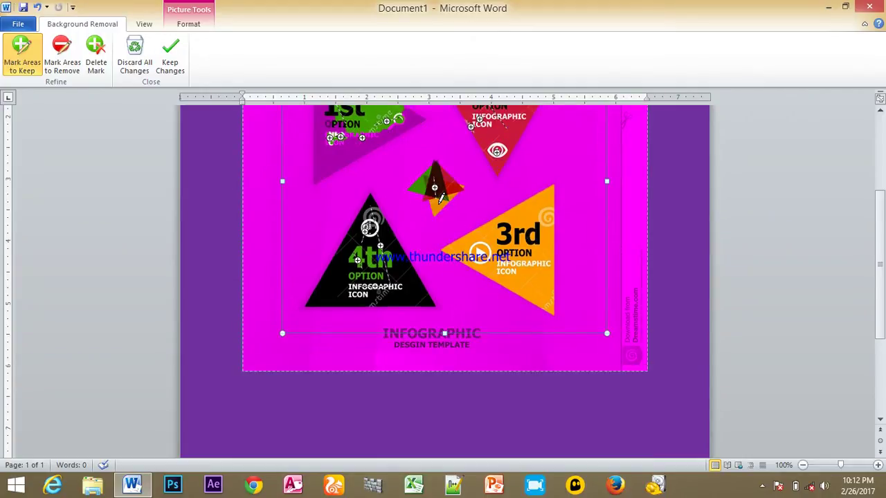
pyautogui.scroll(3, 429, 199)
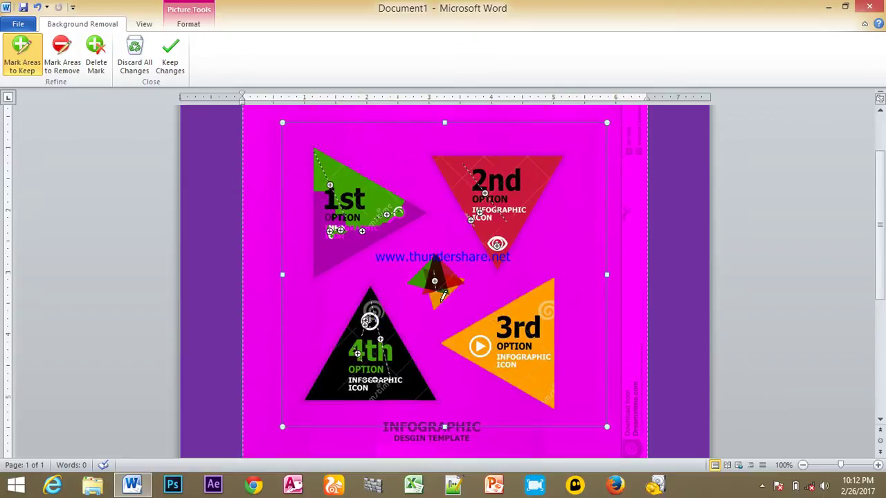
pyautogui.moveTo(319, 186); pyautogui.dragTo(335, 257)
# - Mark the INFOGRAPHIC caption text beneath the triangles as kept
pyautogui.scroll(-4, 452, 249)
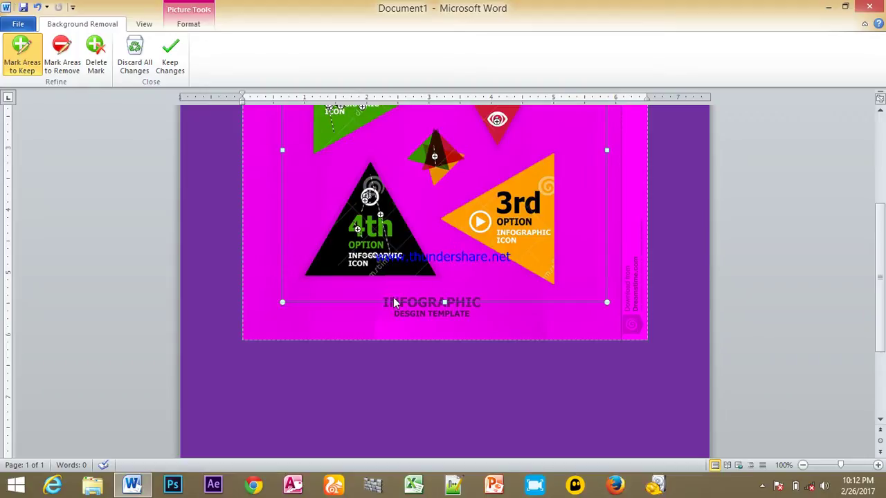
pyautogui.click(469, 310)
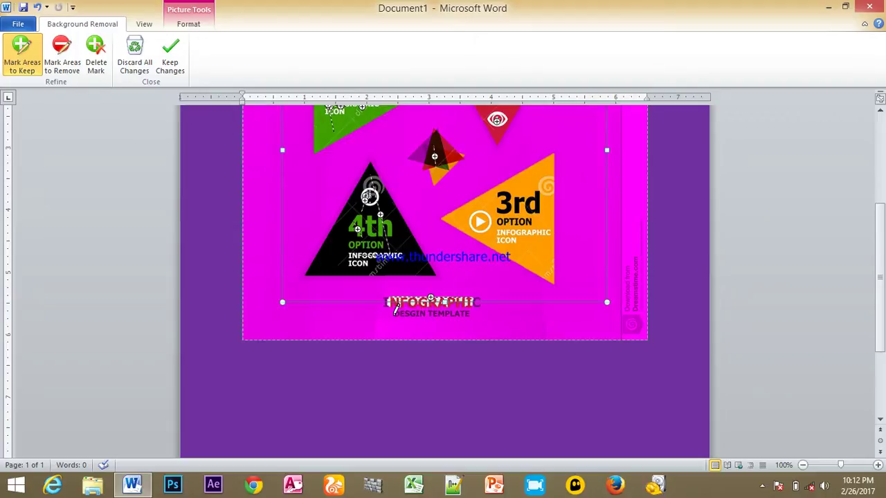
pyautogui.moveTo(388, 303); pyautogui.dragTo(479, 302)
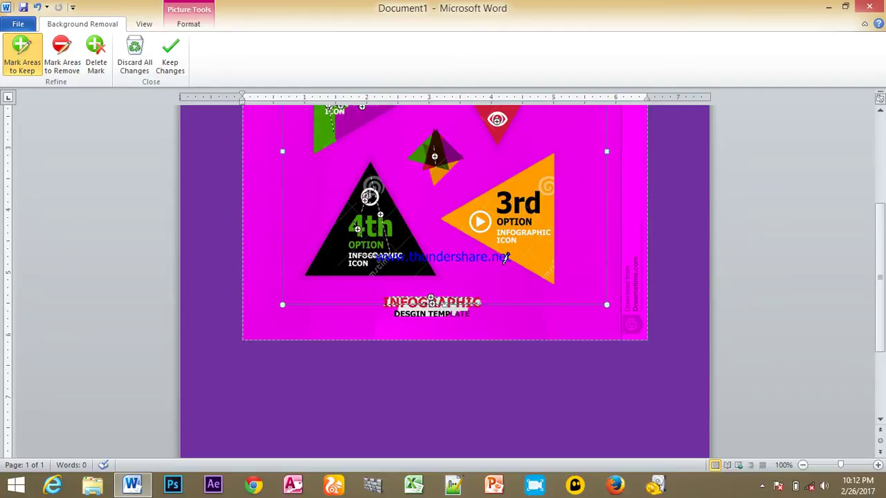
pyautogui.scroll(3, 506, 258)
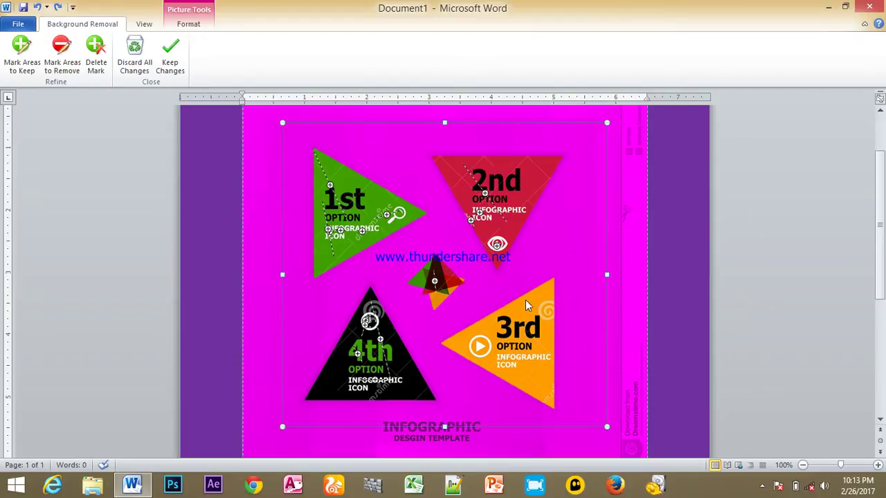
# - Keep Changes on the background removal, then deselect the picture to view the triangles
pyautogui.scroll(2, 533, 208)
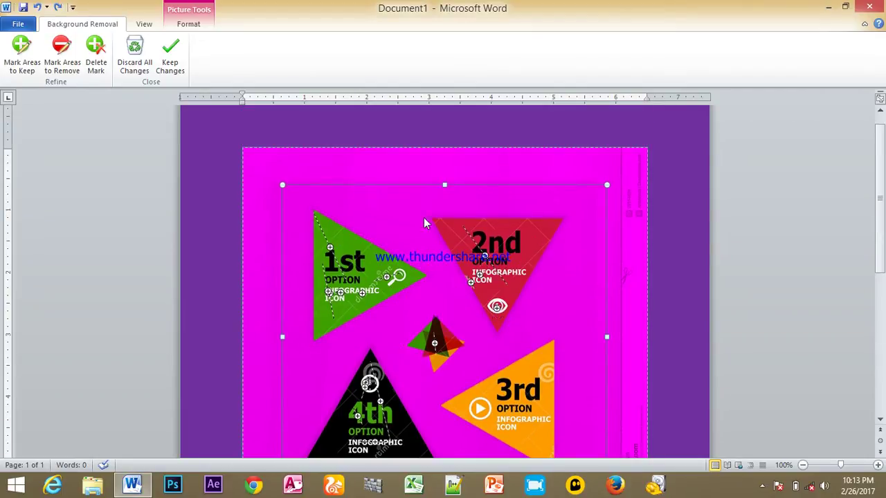
pyautogui.scroll(-7, 412, 362)
pyautogui.scroll(4, 422, 341)
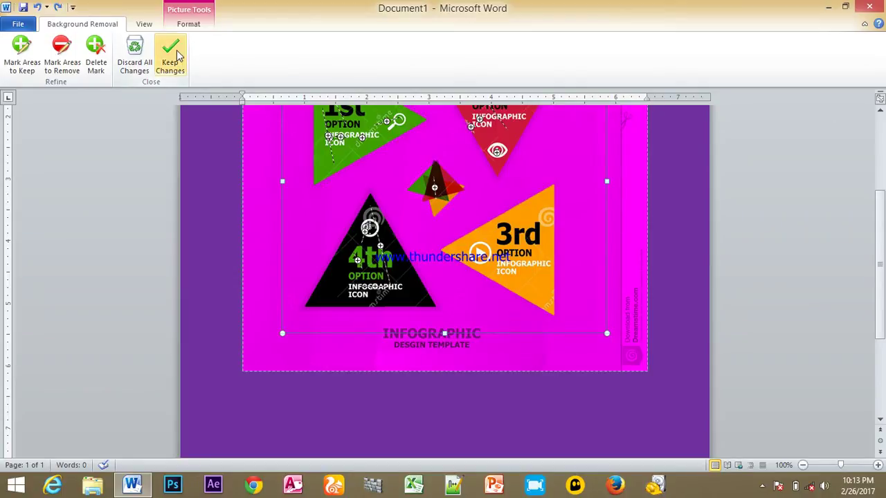
pyautogui.scroll(2, 191, 143)
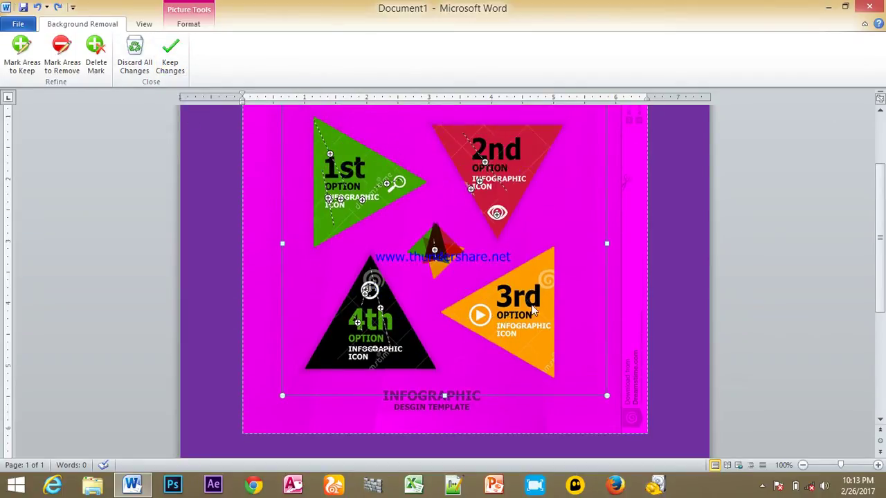
pyautogui.scroll(2, 458, 192)
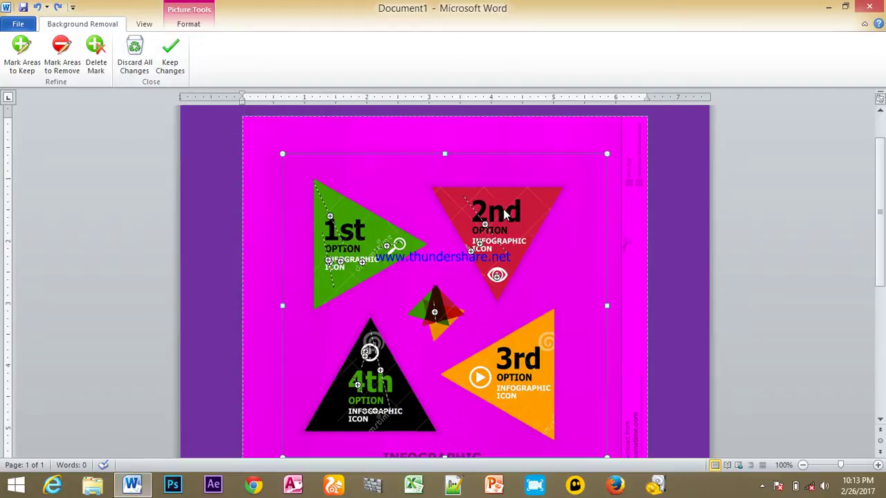
pyautogui.scroll(-5, 621, 208)
pyautogui.scroll(3, 545, 273)
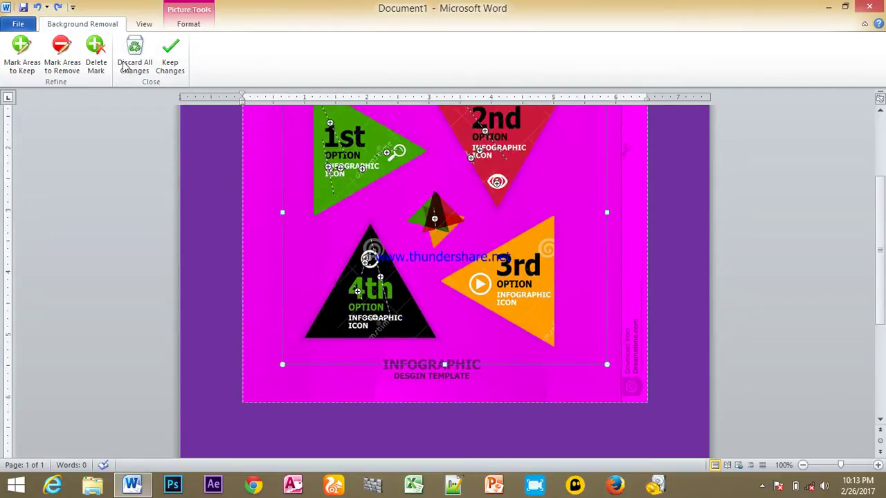
pyautogui.click(170, 56)
pyautogui.scroll(2, 483, 263)
pyautogui.scroll(2, 482, 263)
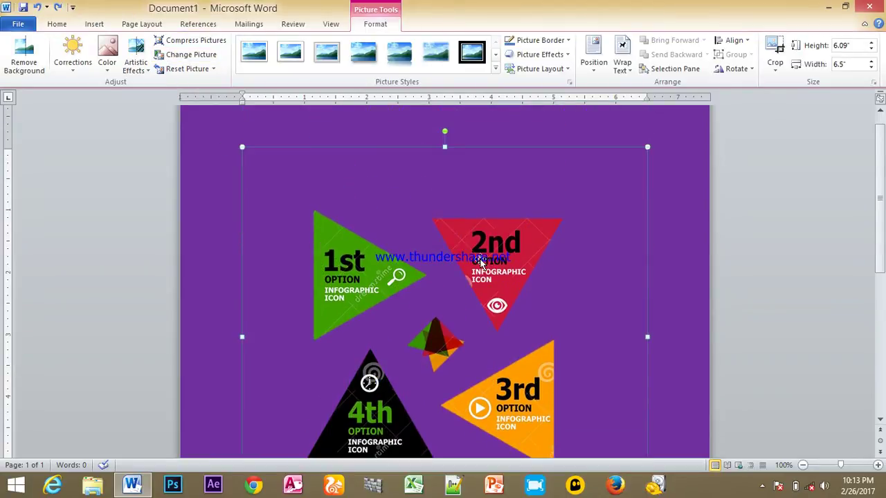
pyautogui.click(693, 275)
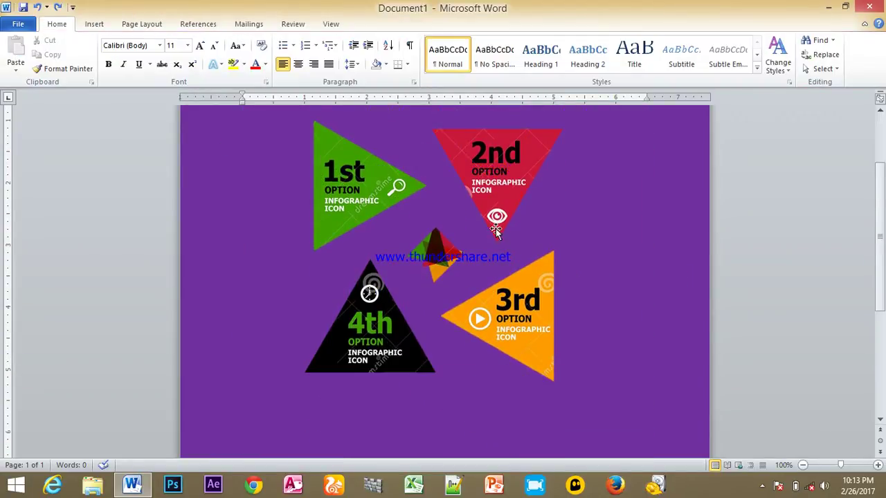